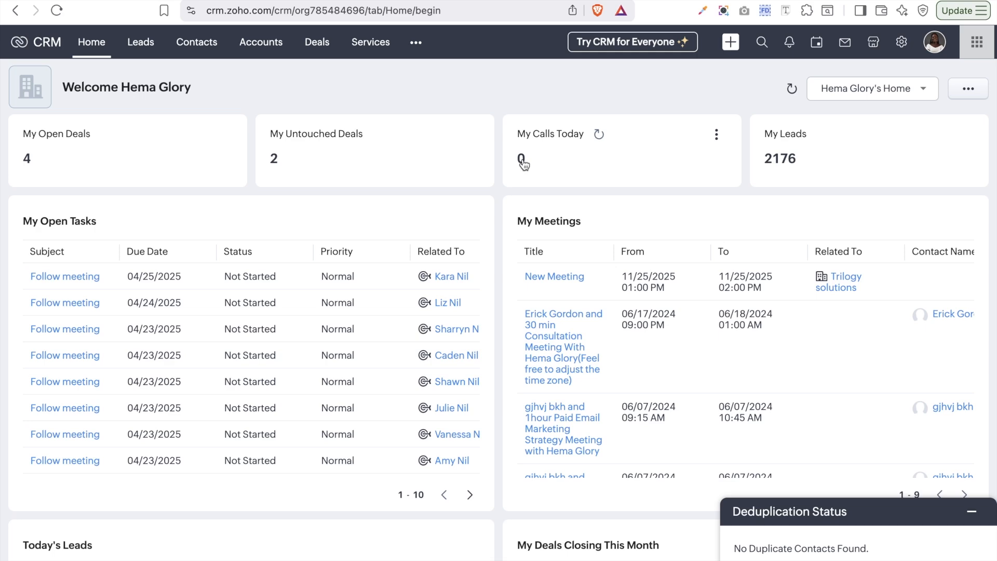
# Start a new assignment rule in the Automation setup and choose Contacts as its module
pyautogui.click(902, 43)
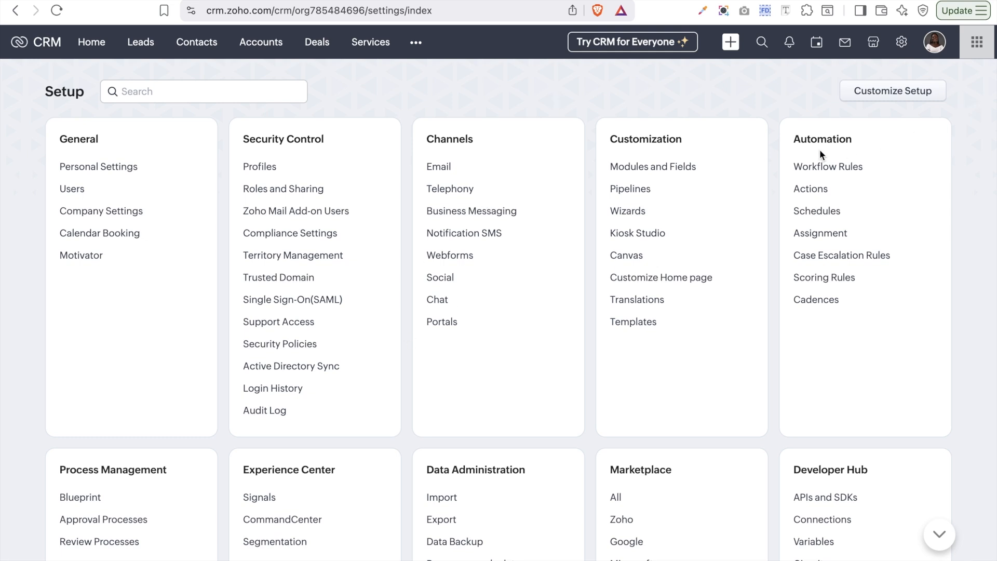
pyautogui.click(823, 239)
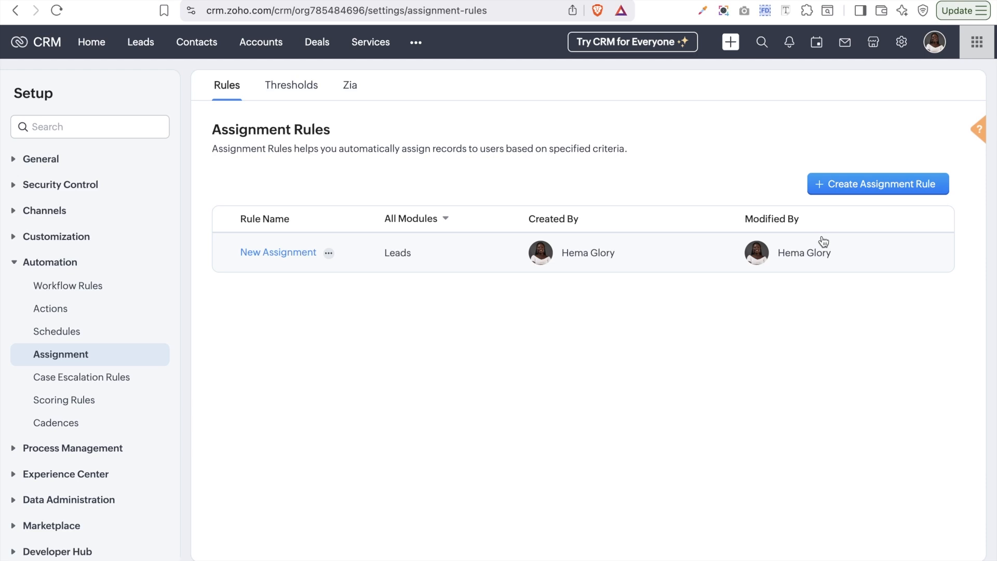
pyautogui.click(883, 185)
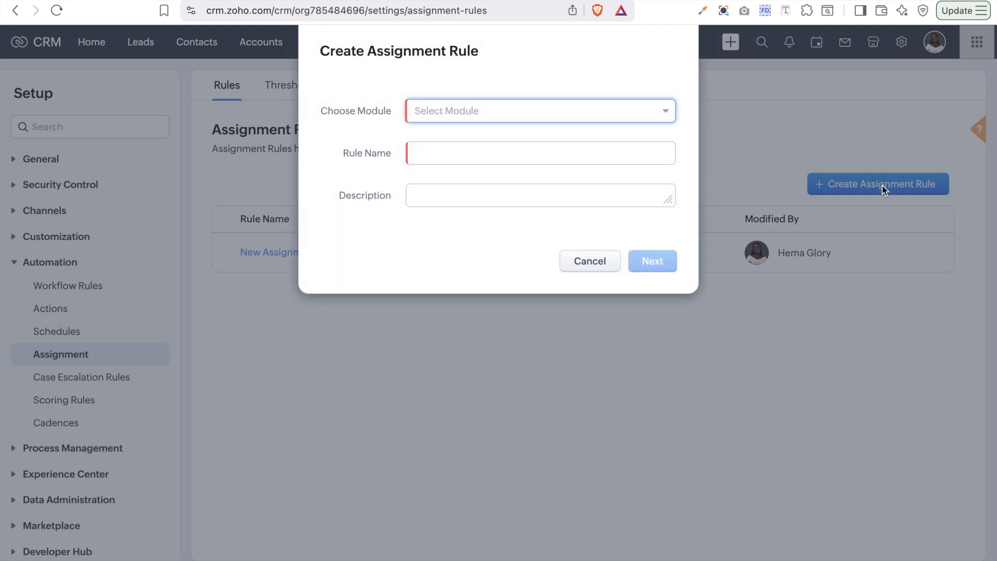
pyautogui.click(474, 118)
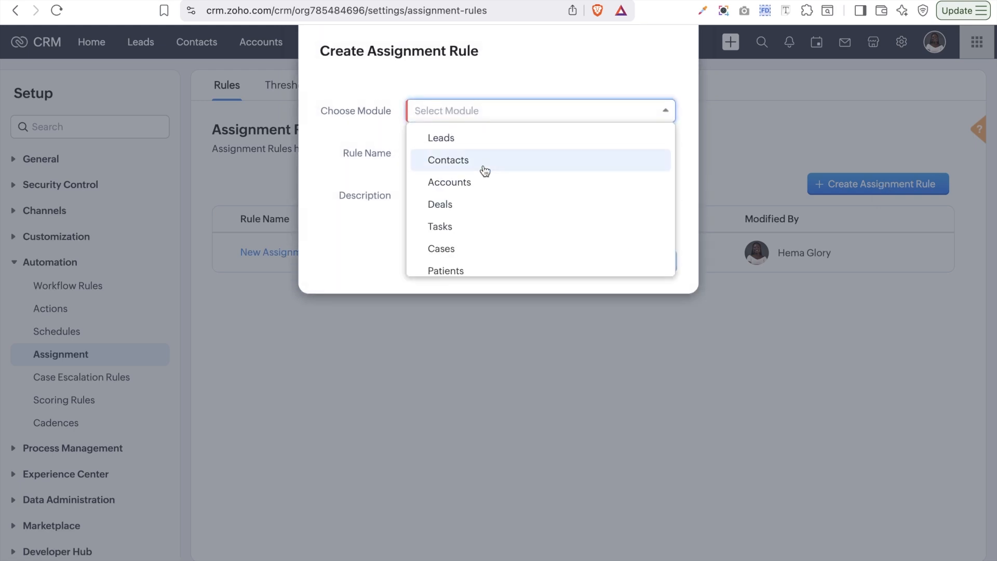
pyautogui.scroll(-1, 490, 189)
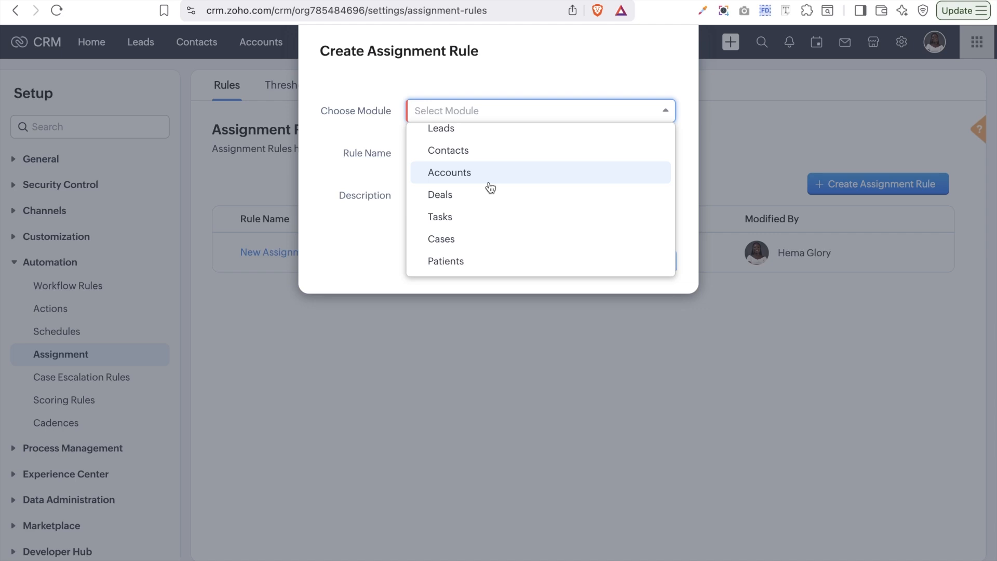
pyautogui.click(490, 155)
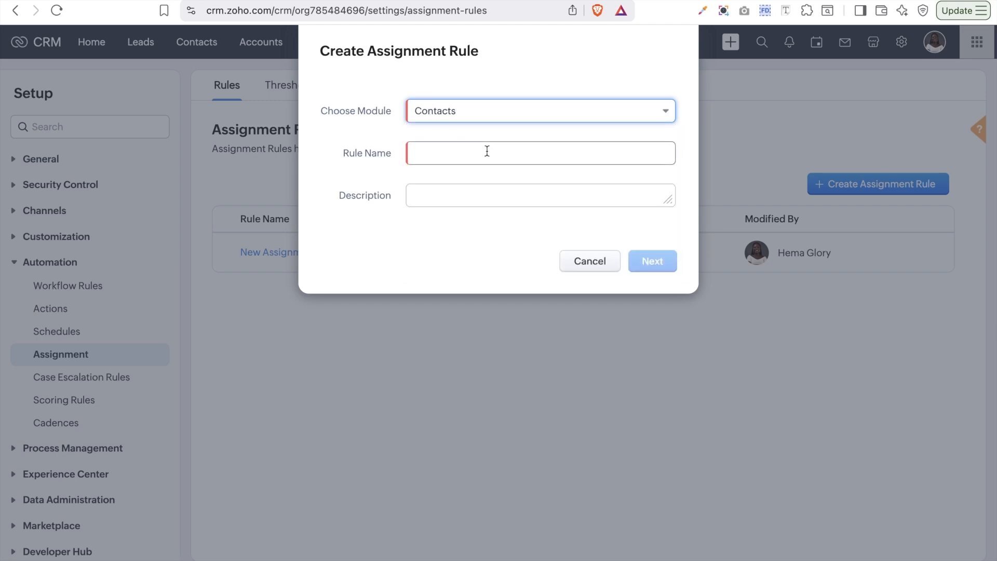
# Name the rule "Contact Assignment Rule", leave its description empty, and continue to the rule entry
pyautogui.click(487, 151)
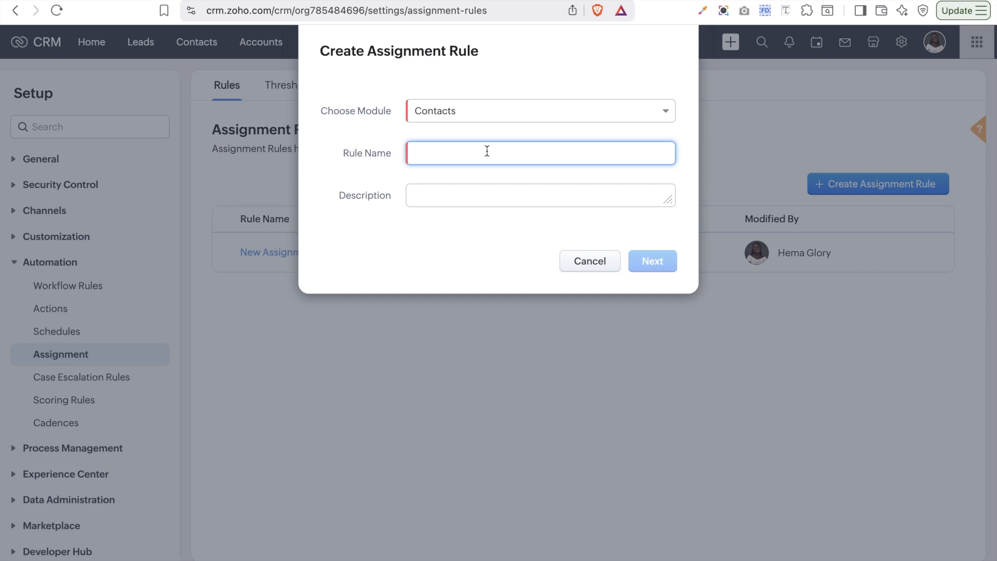
pyautogui.write('c')
pyautogui.press('BackSpace')
pyautogui.write('Contact Assignment Rule')
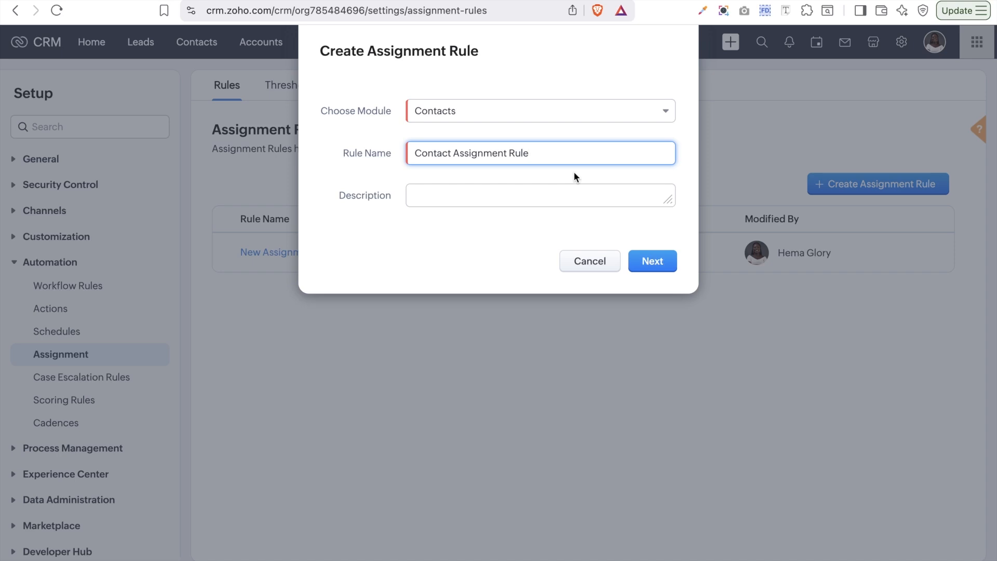
pyautogui.click(549, 195)
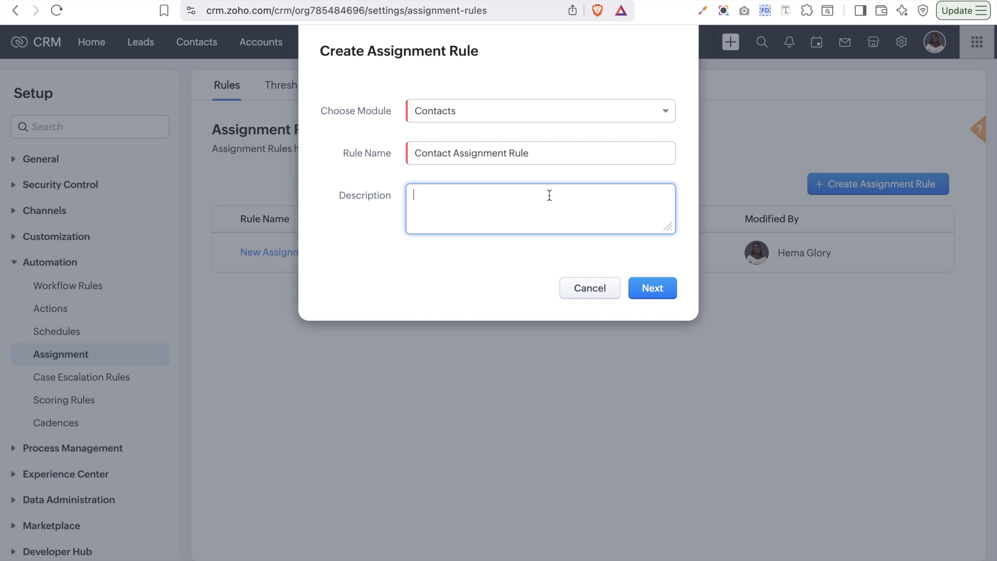
pyautogui.click(643, 289)
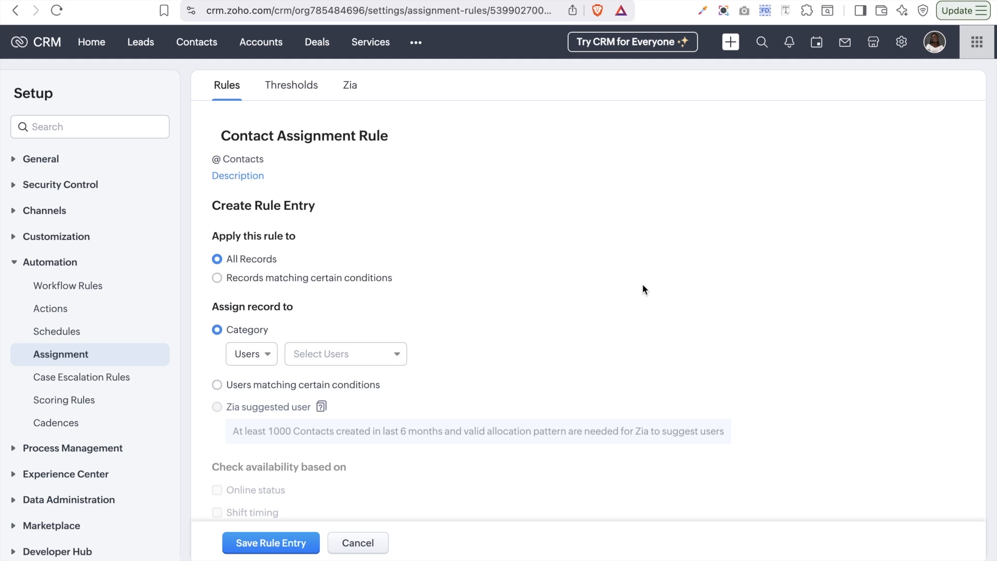
# Apply the rule entry to records matching certain conditions
pyautogui.scroll(-3, 643, 285)
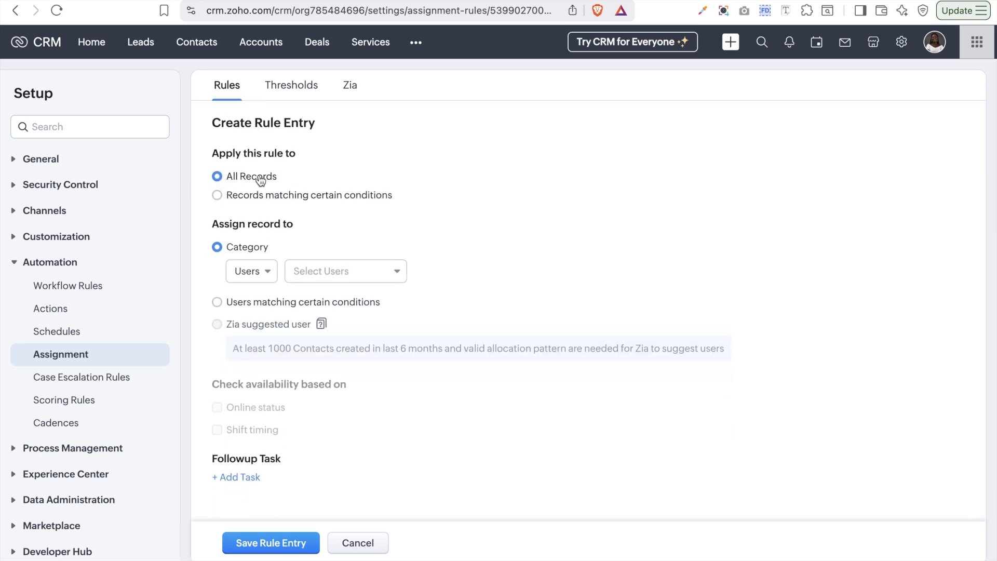
pyautogui.scroll(2, 259, 179)
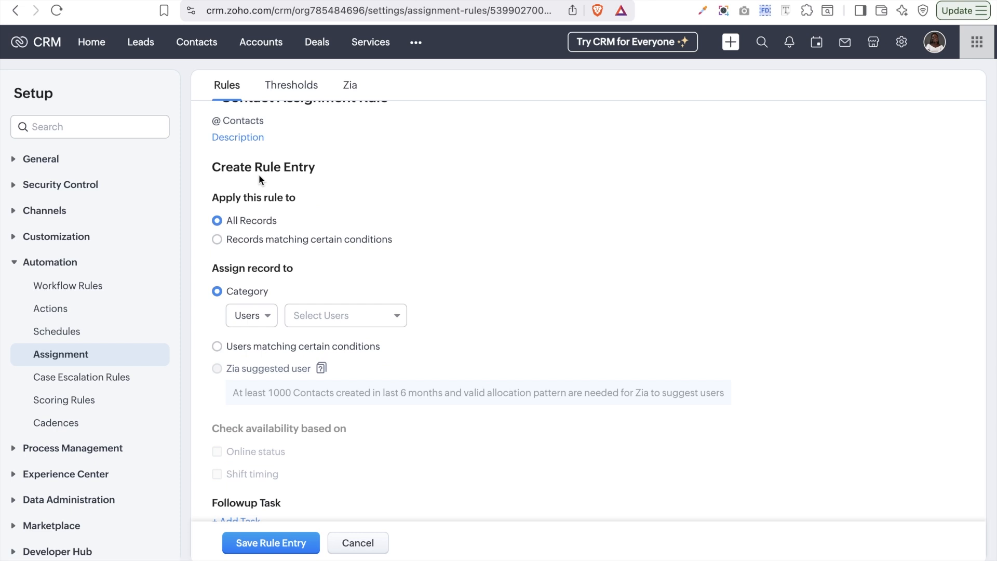
pyautogui.click(240, 242)
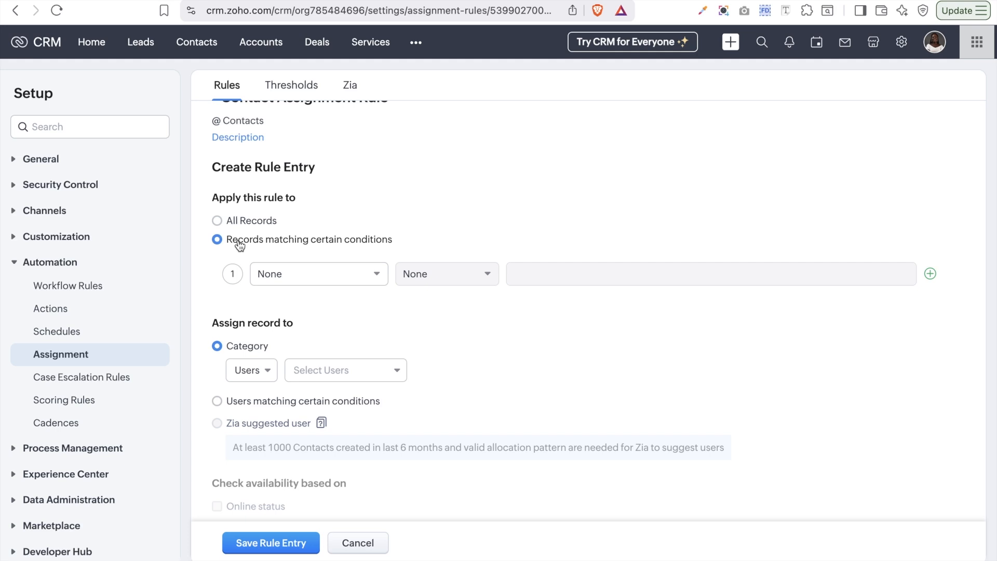
pyautogui.scroll(2, 239, 245)
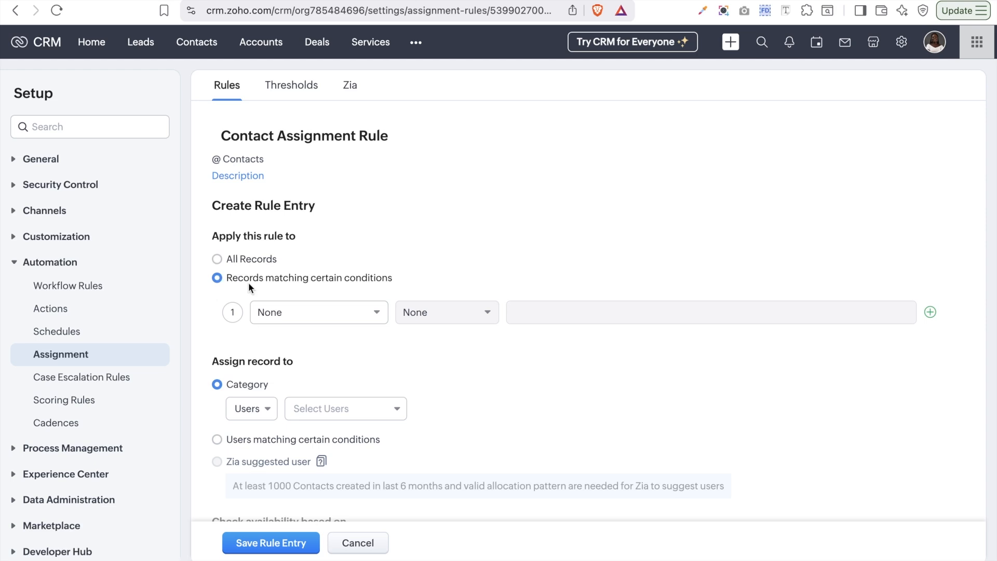
# Set the first condition's field to "Do you use a CRM software?"
pyautogui.click(276, 310)
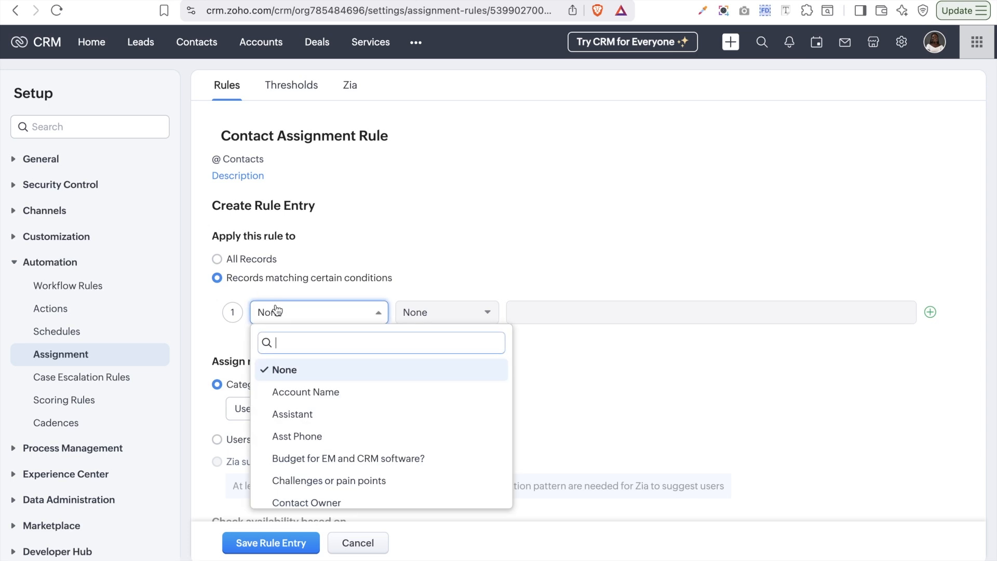
pyautogui.scroll(-3, 340, 429)
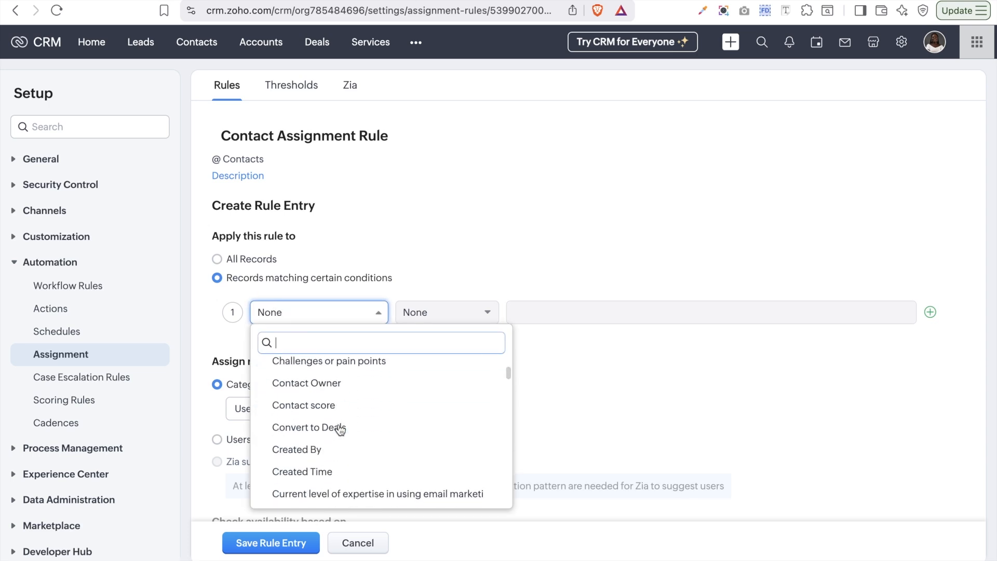
pyautogui.scroll(-2, 341, 429)
pyautogui.scroll(3, 341, 429)
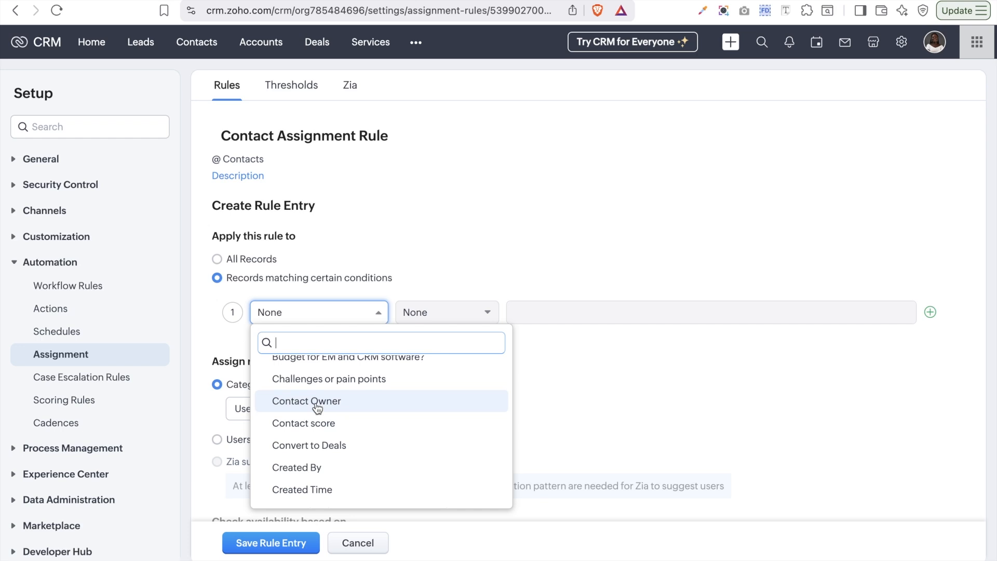
pyautogui.scroll(-3, 317, 409)
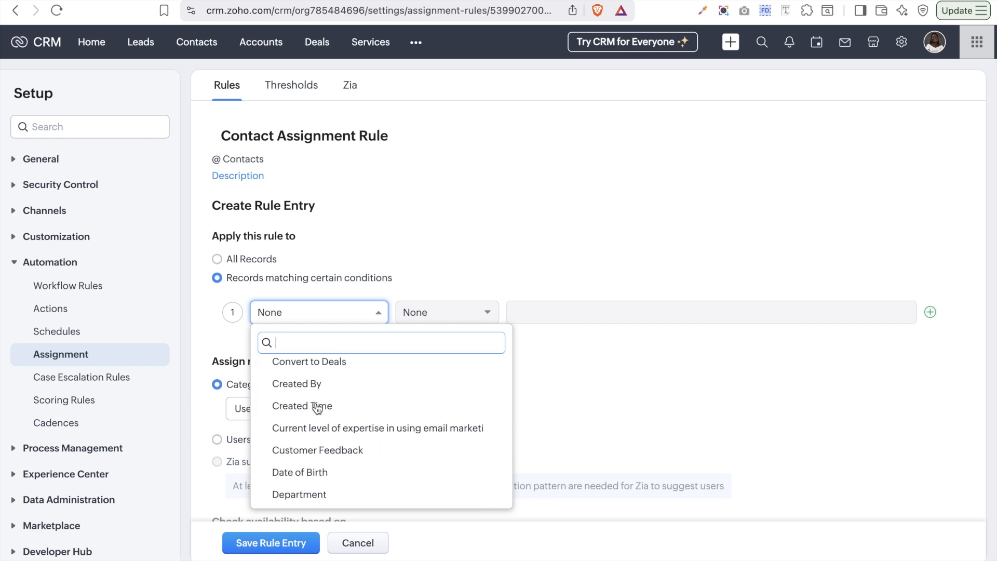
pyautogui.scroll(-3, 318, 409)
pyautogui.scroll(-1, 318, 409)
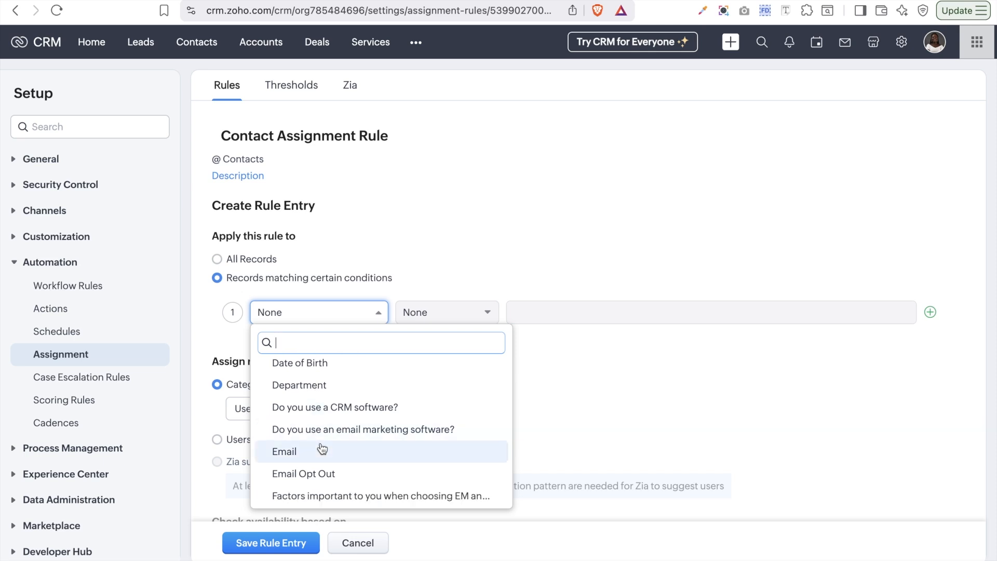
pyautogui.click(291, 413)
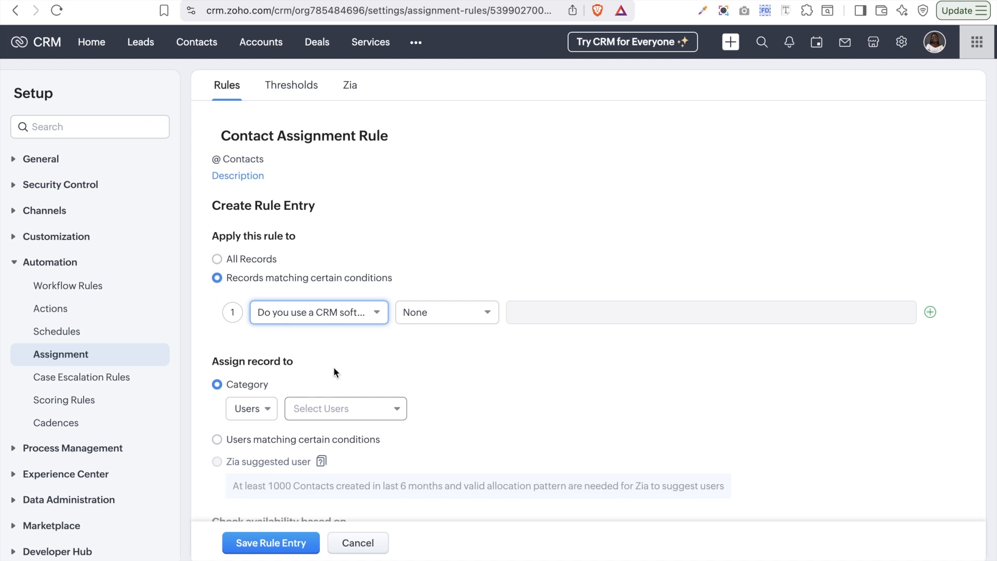
# Set the CRM software condition's operator to "is" and its comparison type to Value
pyautogui.click(461, 313)
pyautogui.click(443, 364)
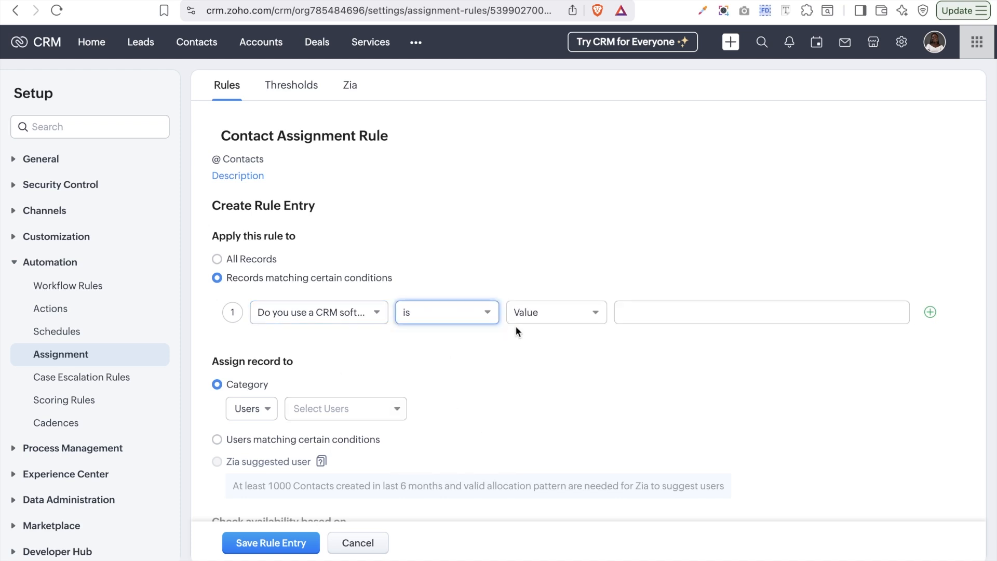
pyautogui.click(538, 312)
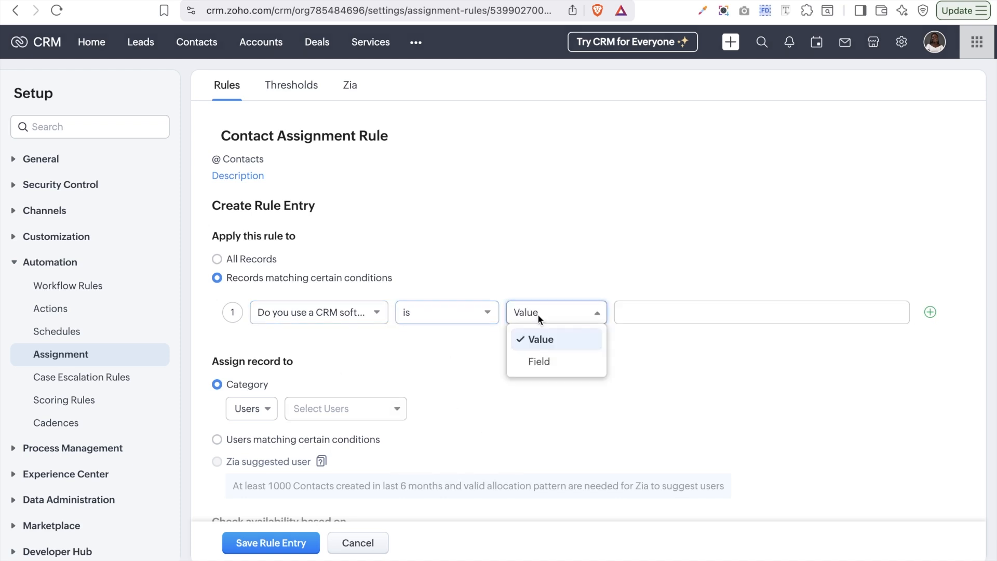
pyautogui.click(551, 340)
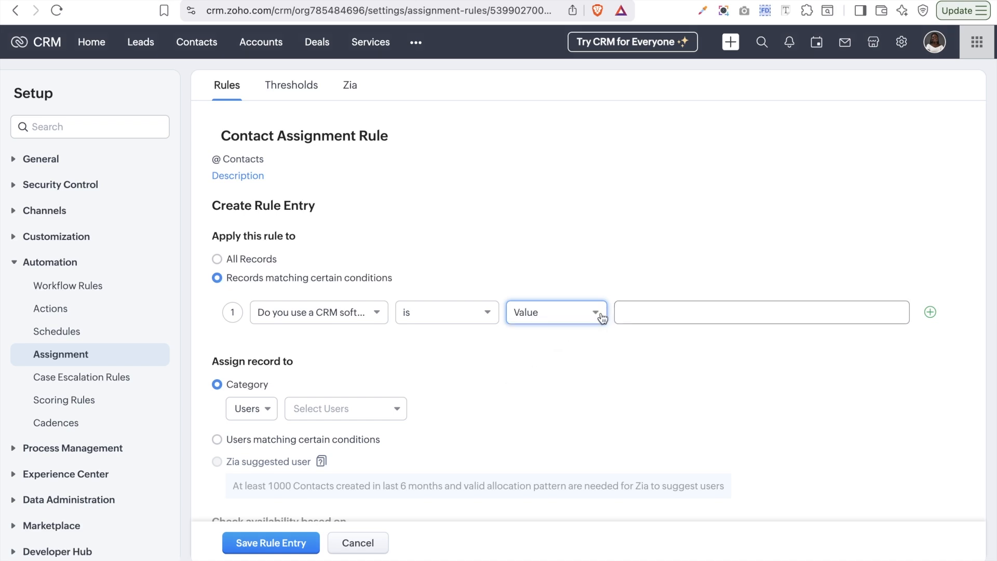
pyautogui.click(436, 315)
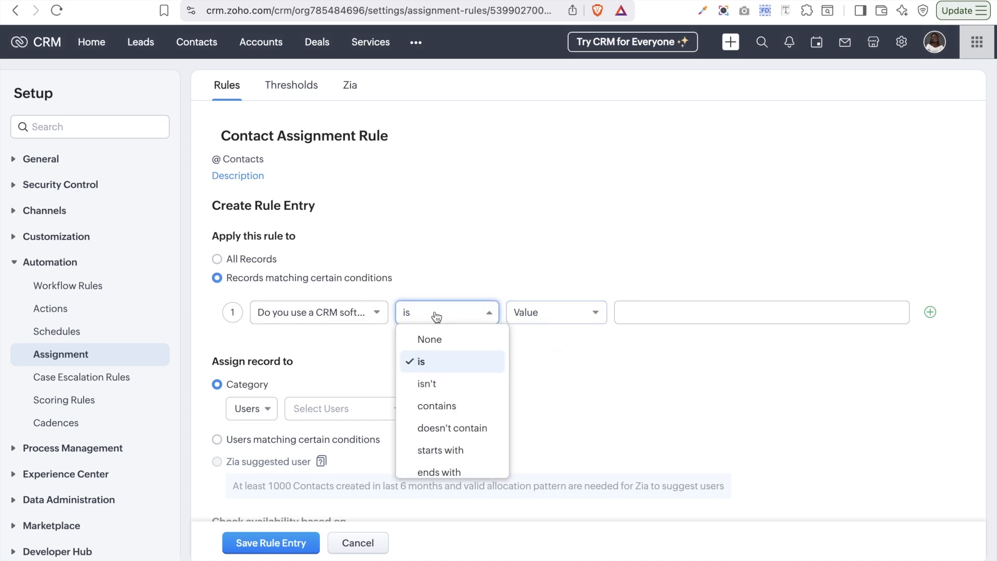
pyautogui.click(447, 360)
# Switch the CRM software condition's comparison type to Field and open the list of fields to compare with
pyautogui.click(531, 313)
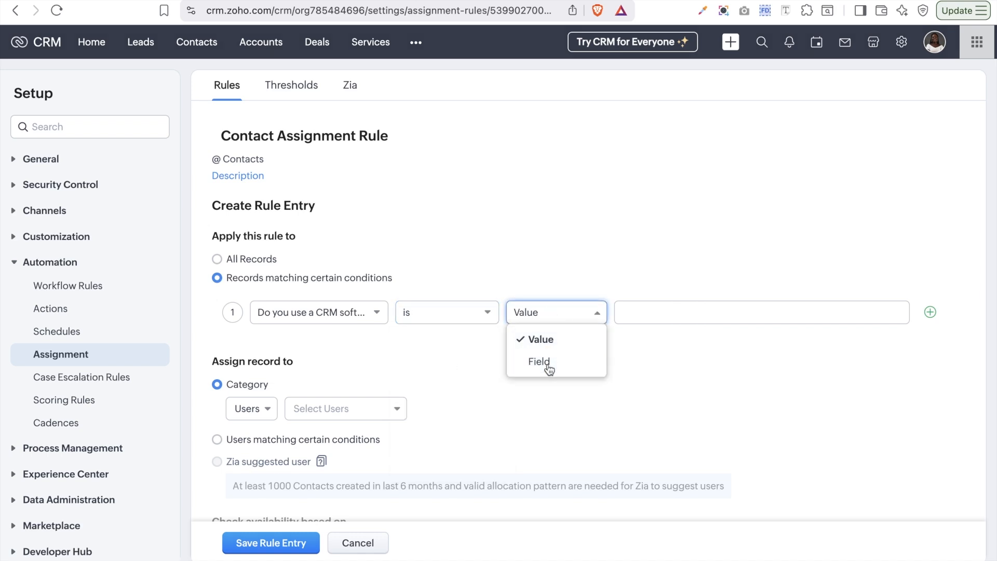
pyautogui.click(545, 362)
pyautogui.click(592, 314)
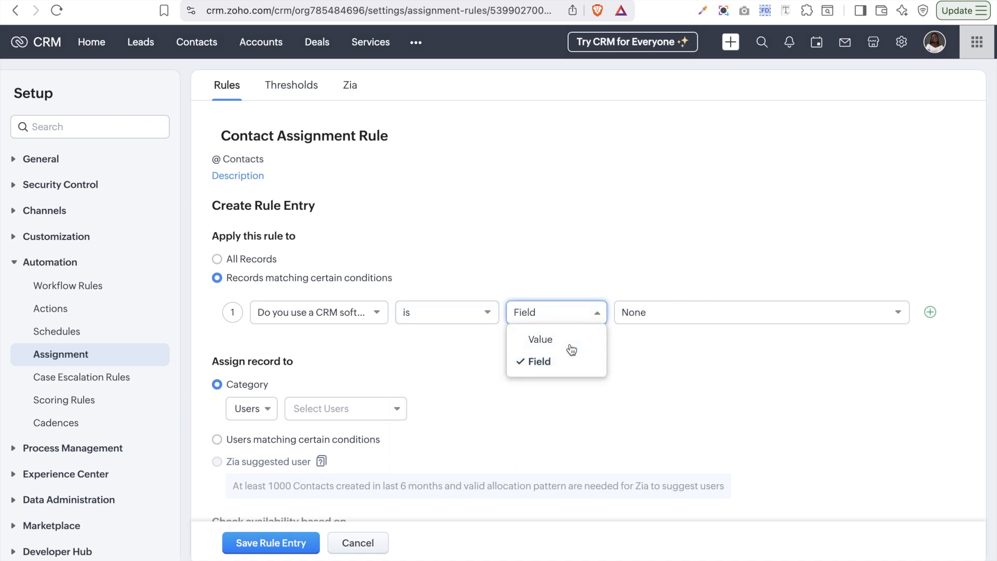
pyautogui.click(572, 347)
pyautogui.click(572, 316)
pyautogui.click(564, 363)
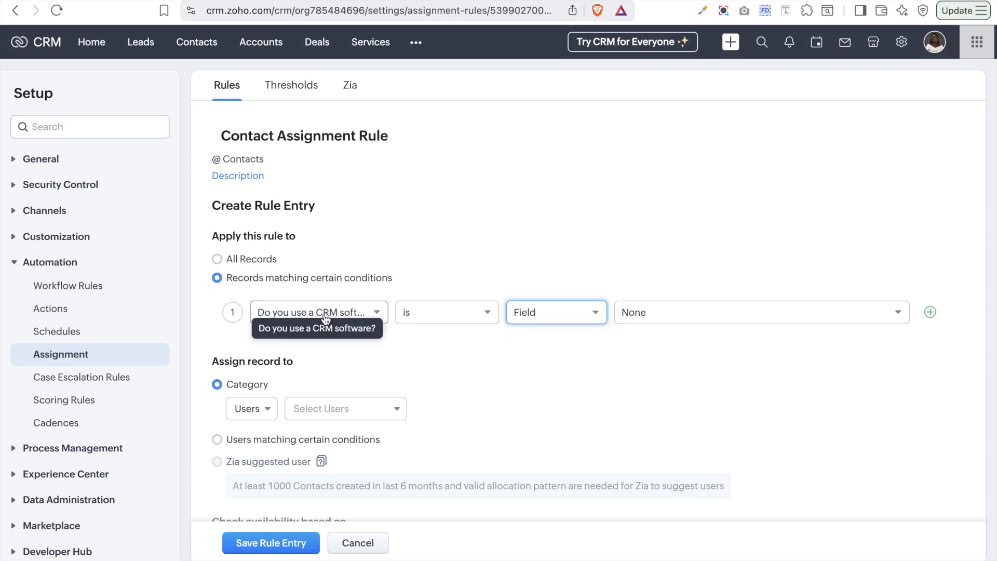
pyautogui.click(665, 316)
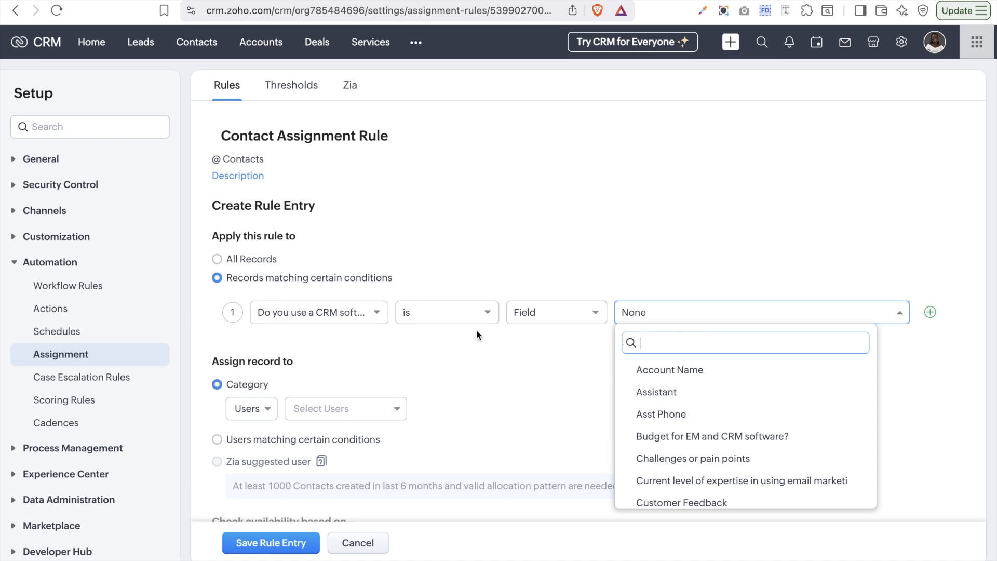
# Search the first condition's fields for "source" and change the field to Lead Source
pyautogui.click(334, 314)
pyautogui.click(334, 314)
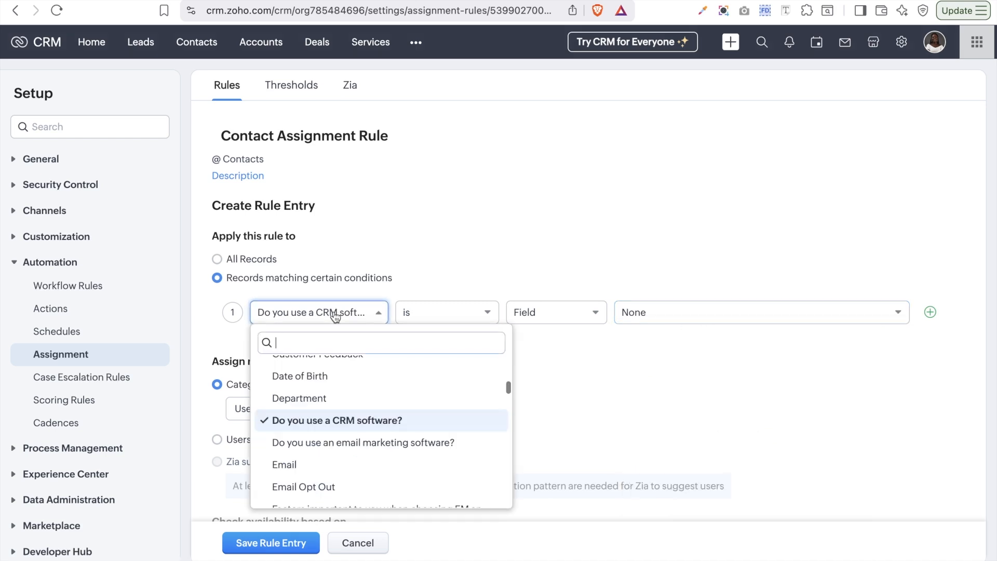
pyautogui.scroll(-2, 335, 483)
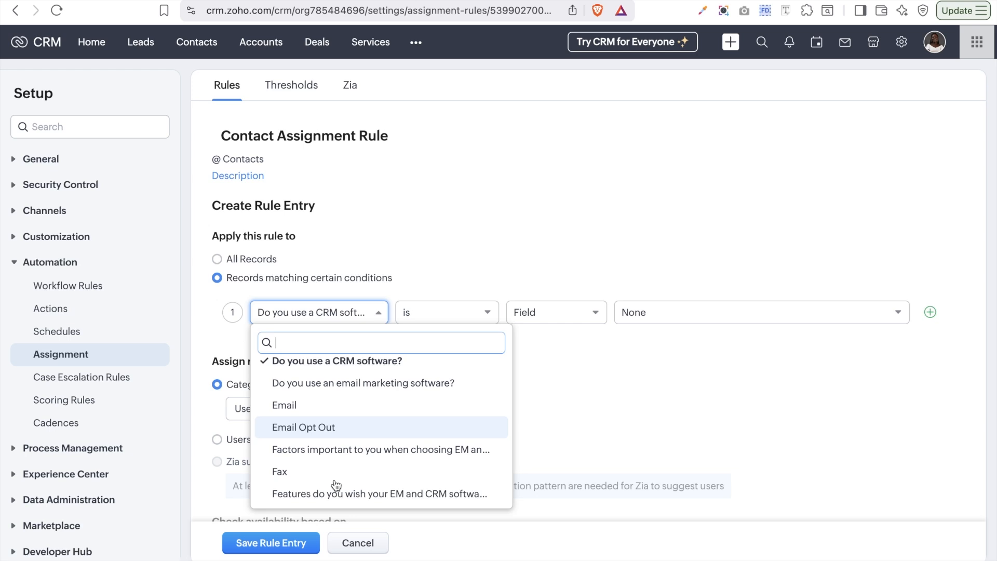
pyautogui.write('source')
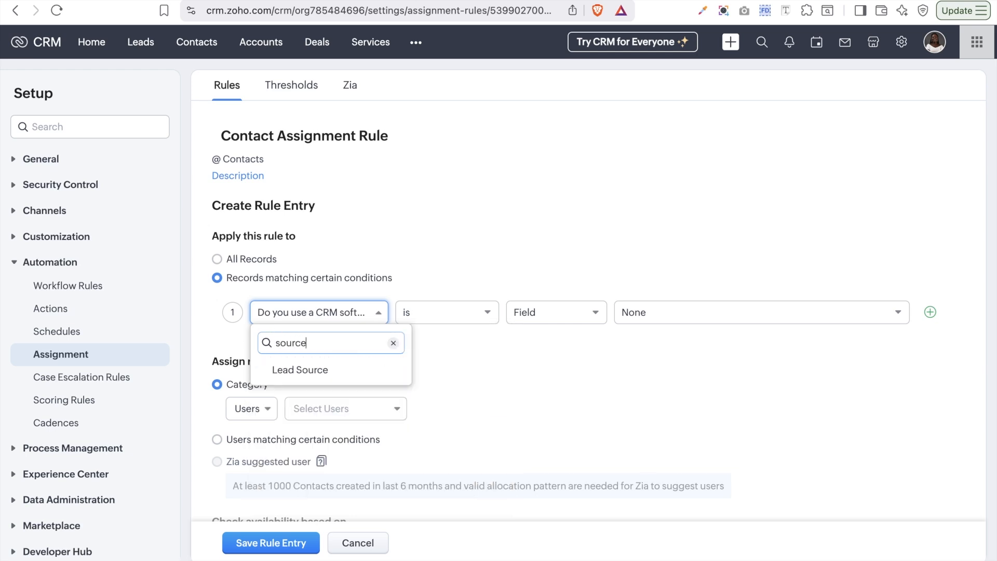
pyautogui.click(294, 370)
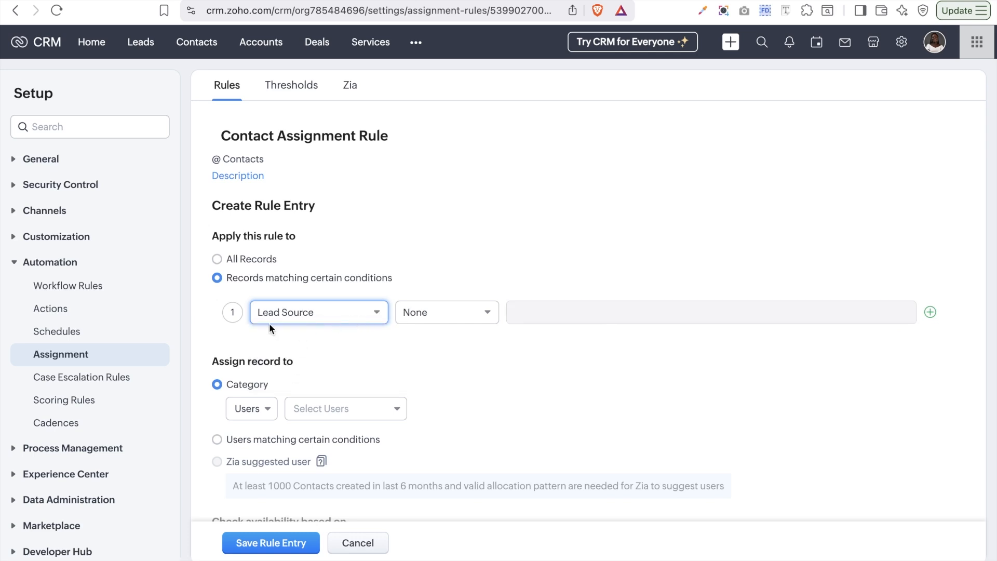
# Set the Lead Source condition's operator to "doesn't contain"
pyautogui.click(422, 313)
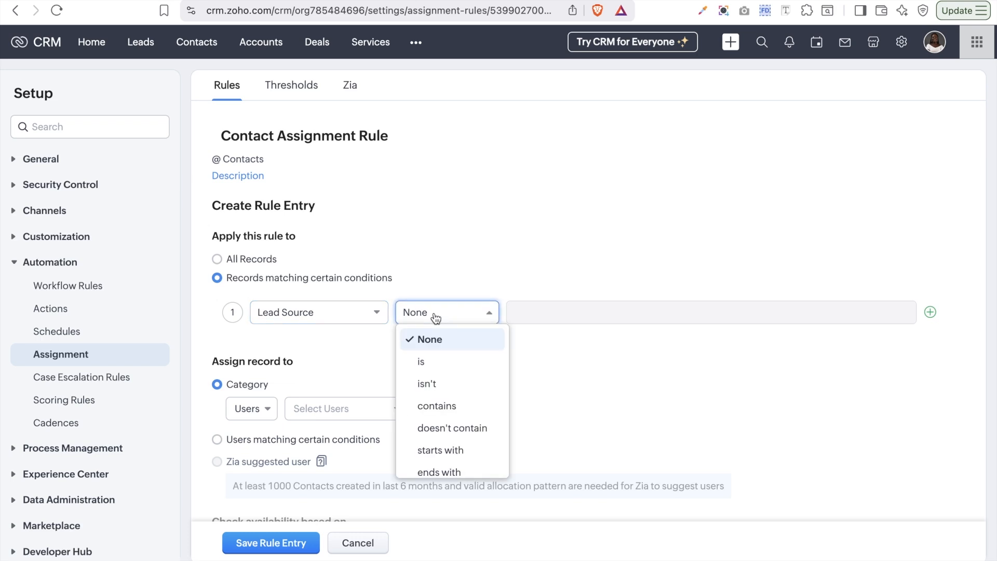
pyautogui.click(434, 361)
pyautogui.click(460, 314)
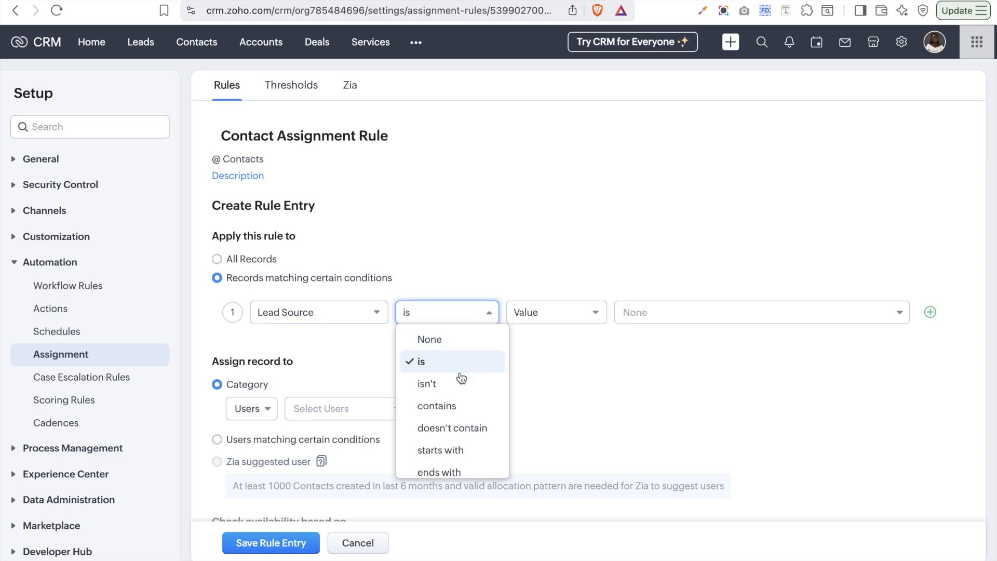
pyautogui.click(450, 421)
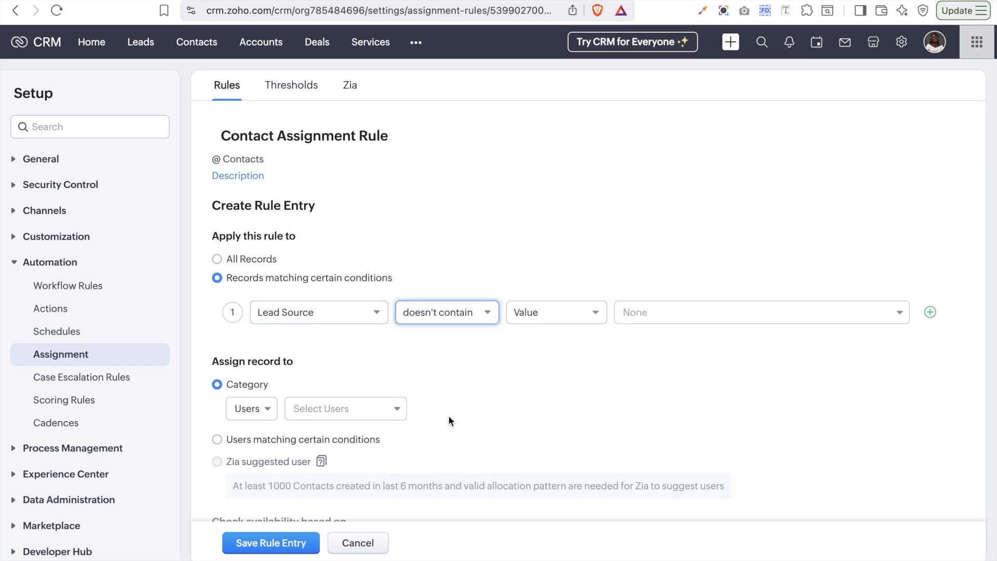
# Set the Lead Source condition's operator to "is" with comparison type Value, and open the list of lead source values
pyautogui.click(457, 311)
pyautogui.scroll(2, 444, 358)
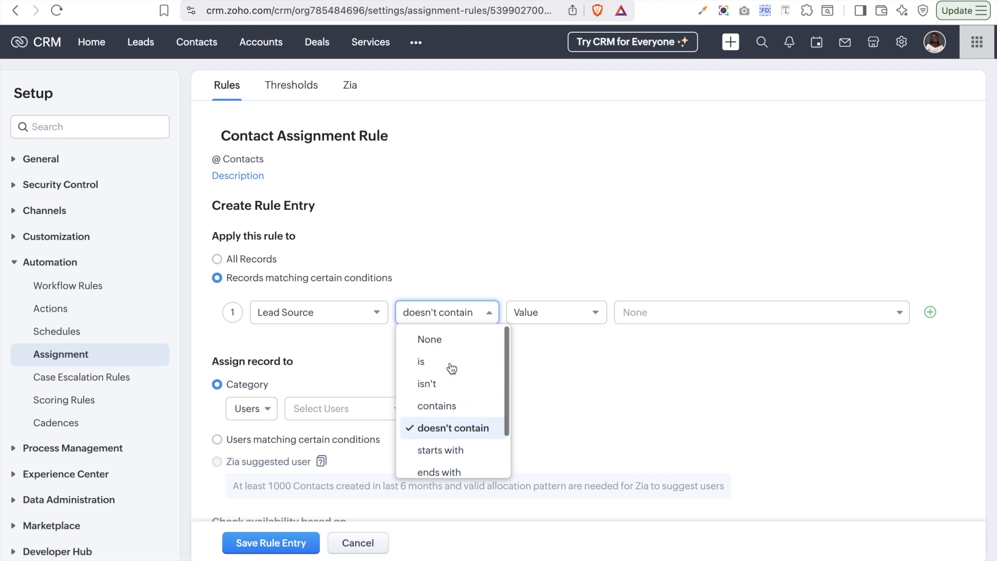
pyautogui.click(443, 358)
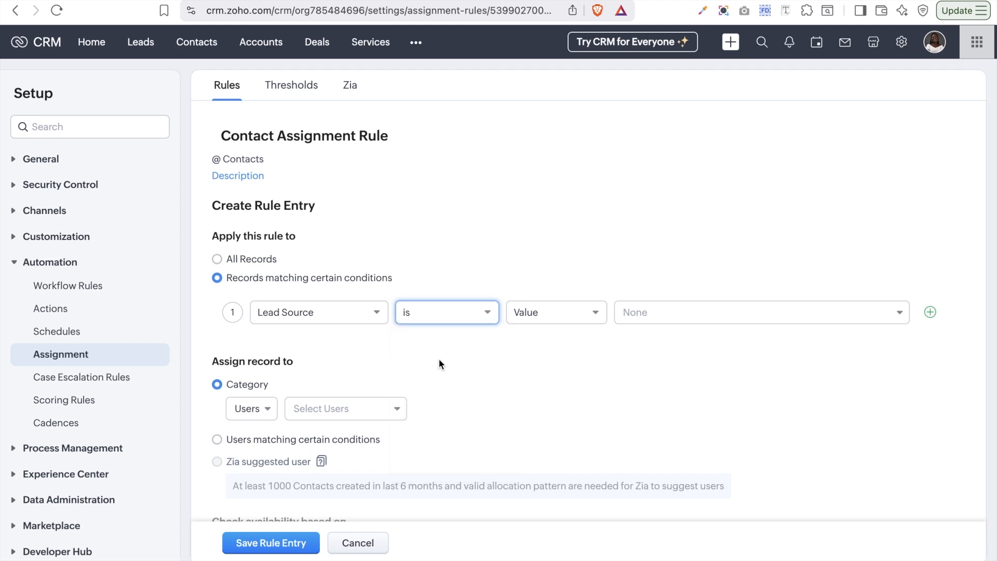
pyautogui.click(533, 314)
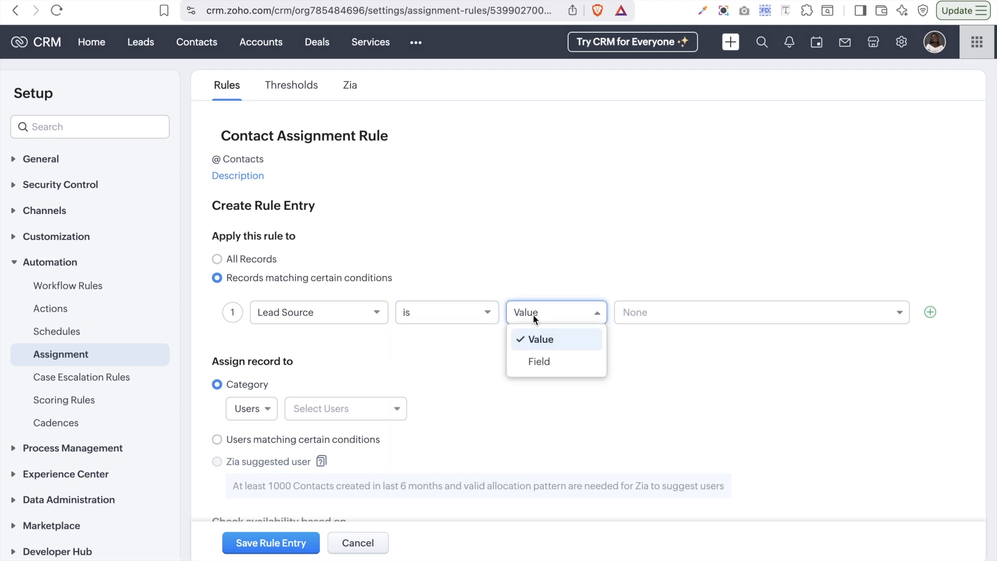
pyautogui.click(554, 337)
pyautogui.click(695, 309)
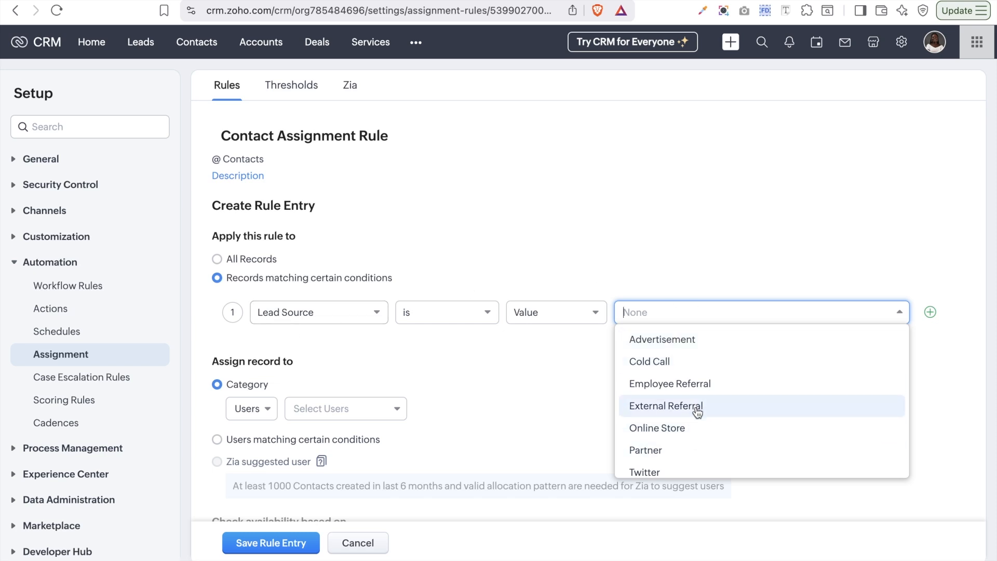
# Switch the Lead Source condition's comparison type to Field and look at the fields available for comparison
pyautogui.click(583, 313)
pyautogui.click(561, 360)
pyautogui.click(679, 316)
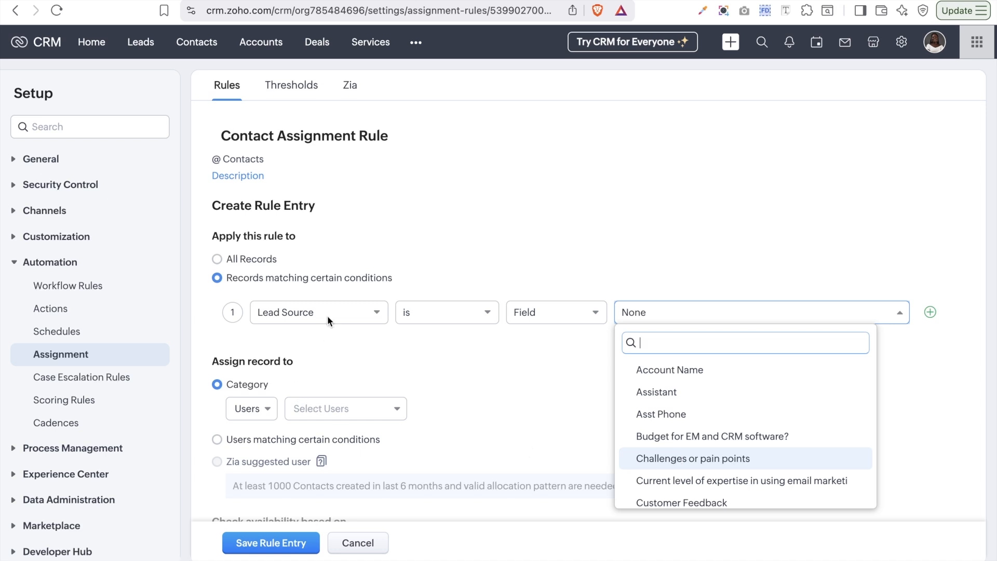
pyautogui.click(529, 318)
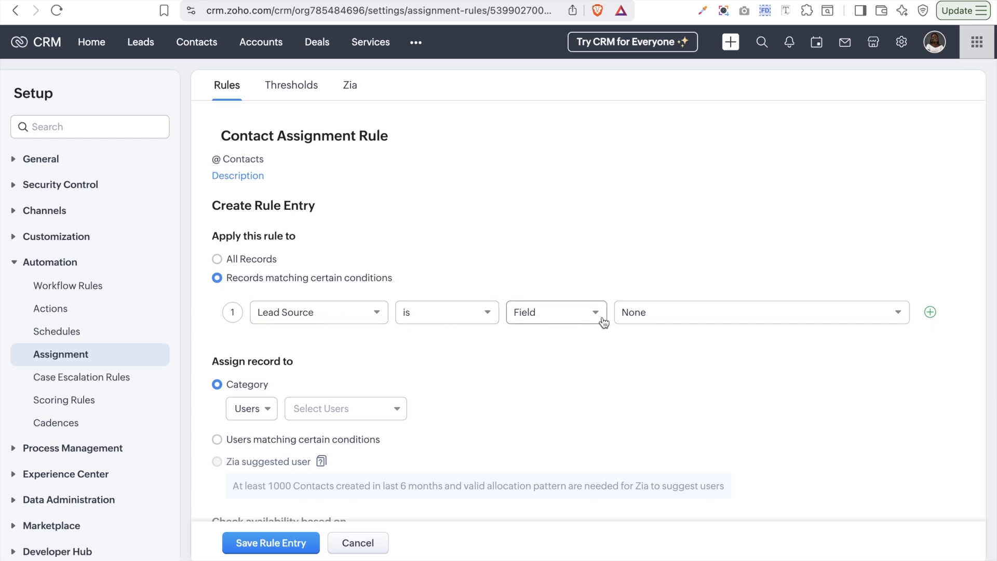
pyautogui.click(678, 313)
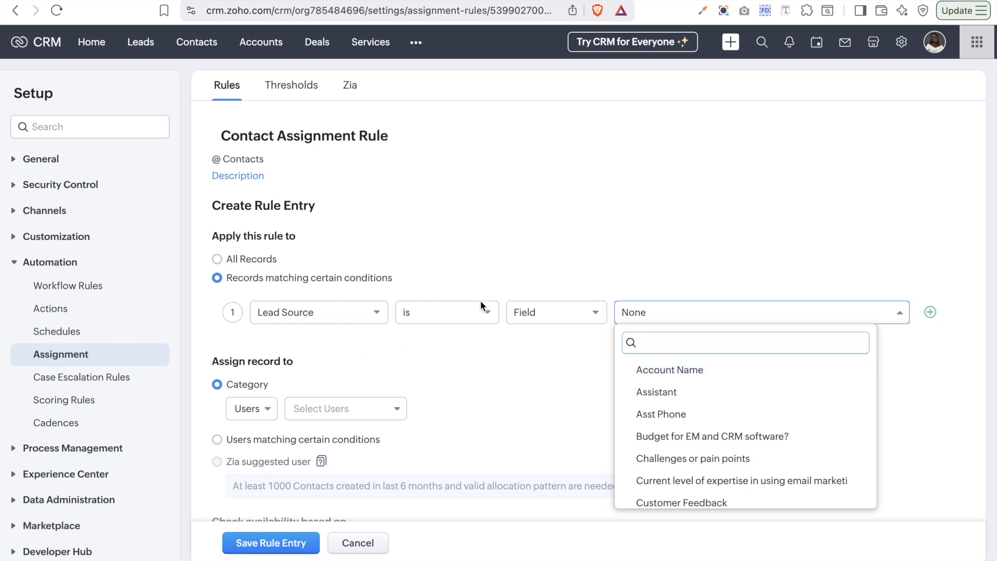
pyautogui.click(323, 317)
pyautogui.click(323, 318)
# Set the Lead Source condition's comparison type to Value and choose Google+, Facebook and Twitter as its values
pyautogui.click(526, 315)
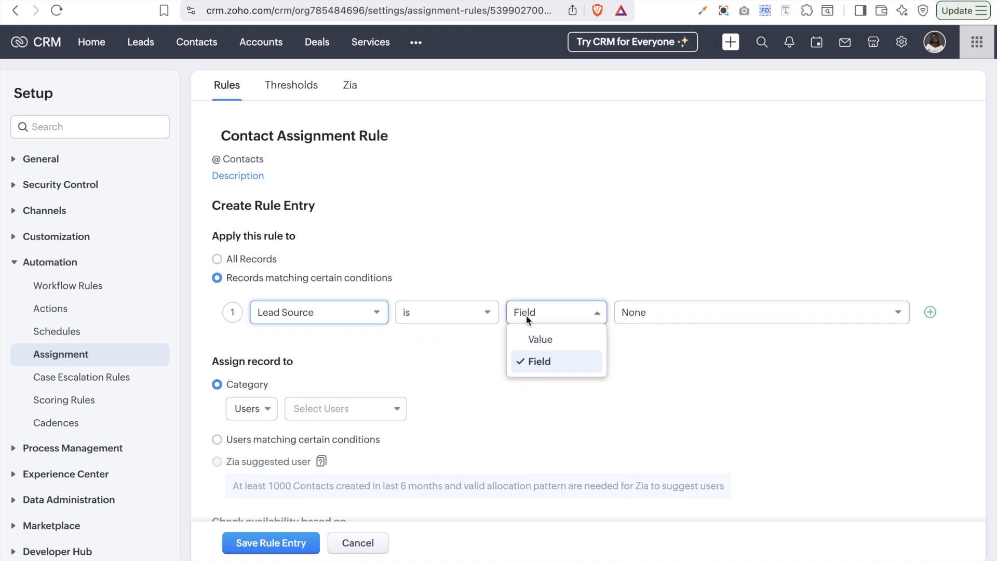
pyautogui.click(540, 341)
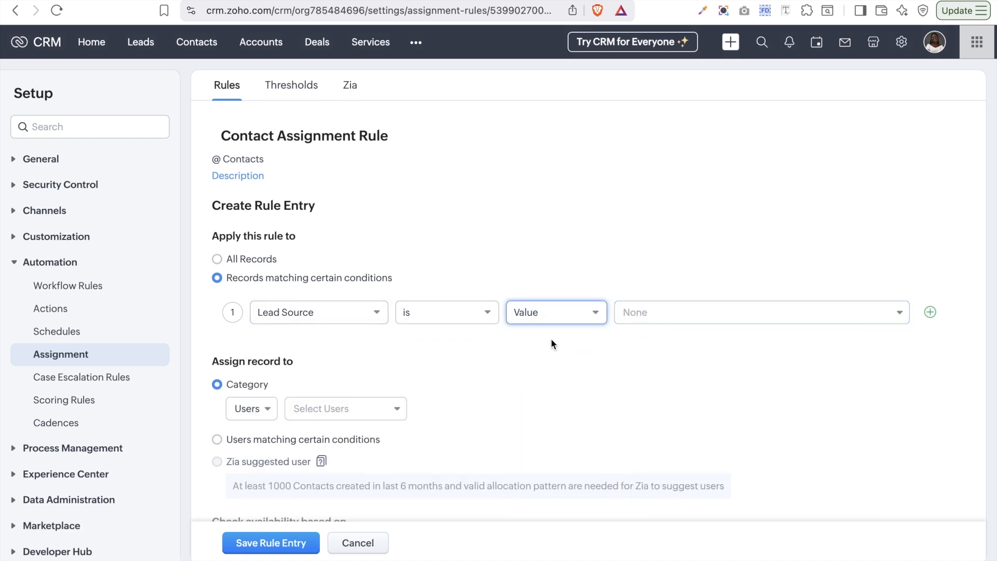
pyautogui.click(657, 314)
pyautogui.scroll(-3, 670, 457)
pyautogui.scroll(-3, 671, 461)
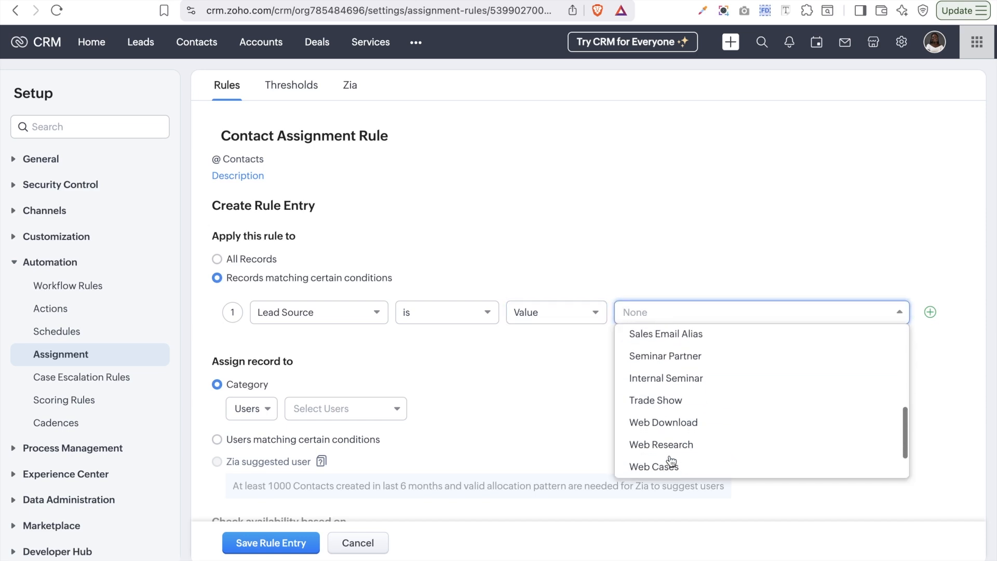
pyautogui.scroll(5, 686, 366)
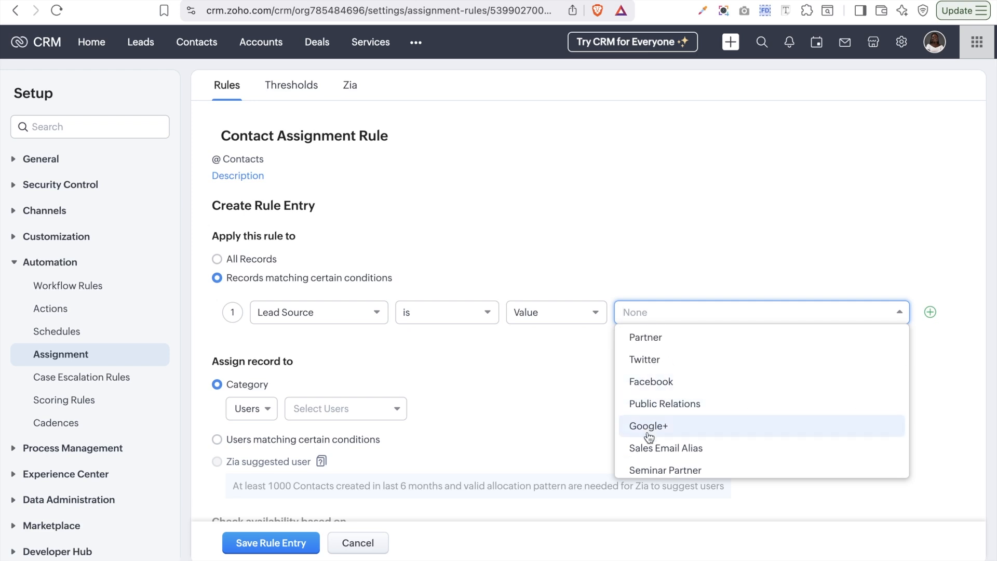
pyautogui.click(669, 426)
pyautogui.click(667, 383)
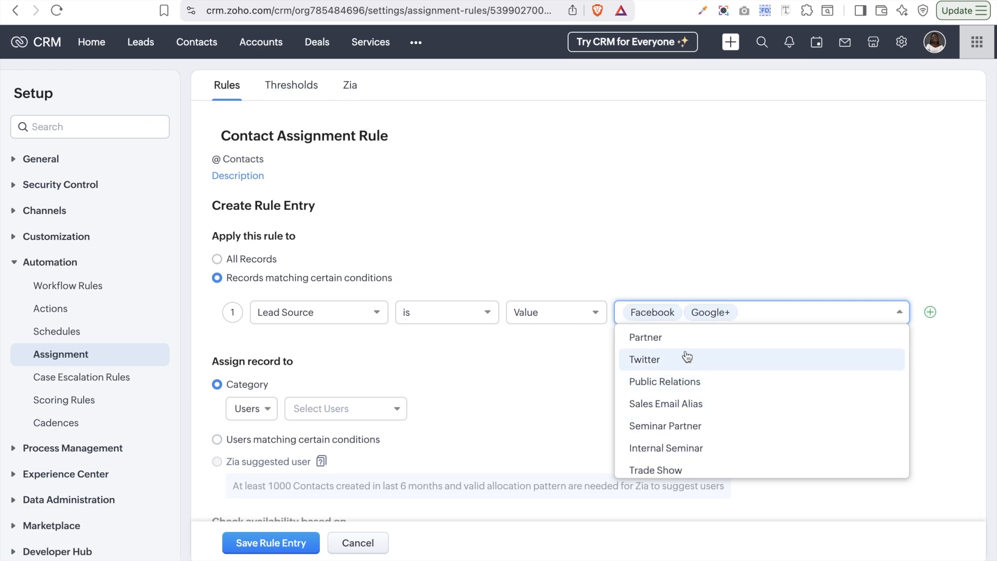
pyautogui.click(684, 358)
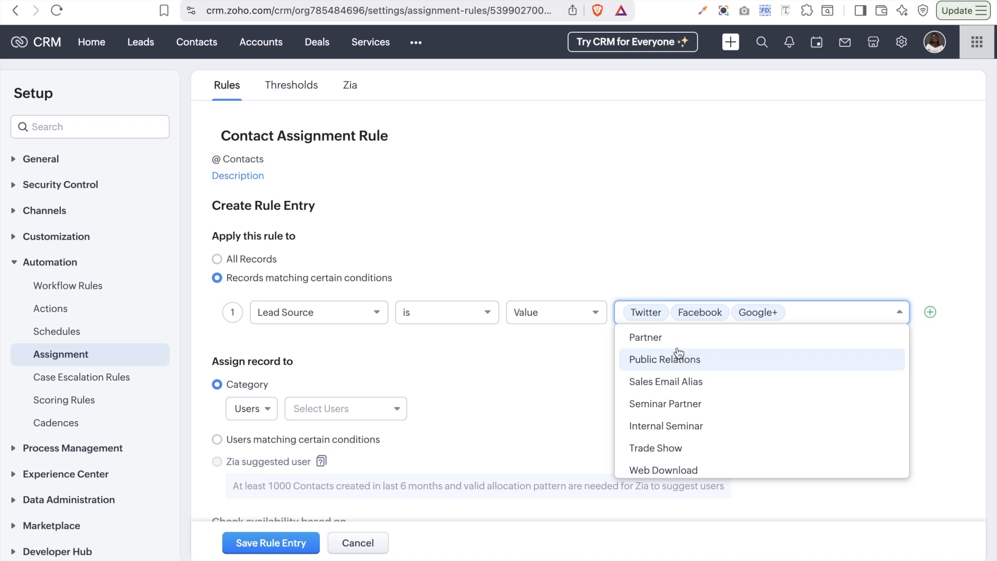
pyautogui.click(544, 422)
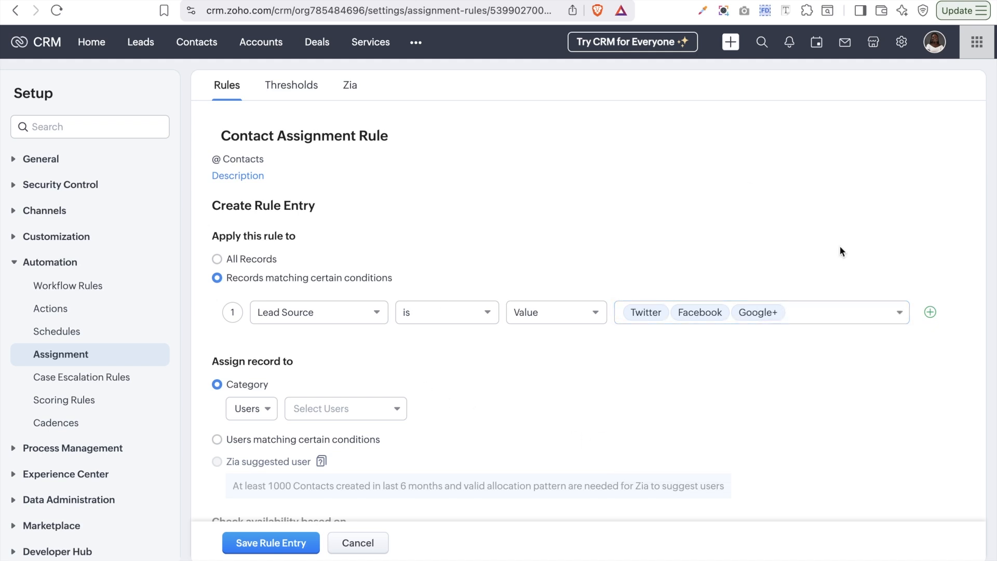
# Add a second condition, search its fields for "cou" and set the field to Mailing Country
pyautogui.click(931, 313)
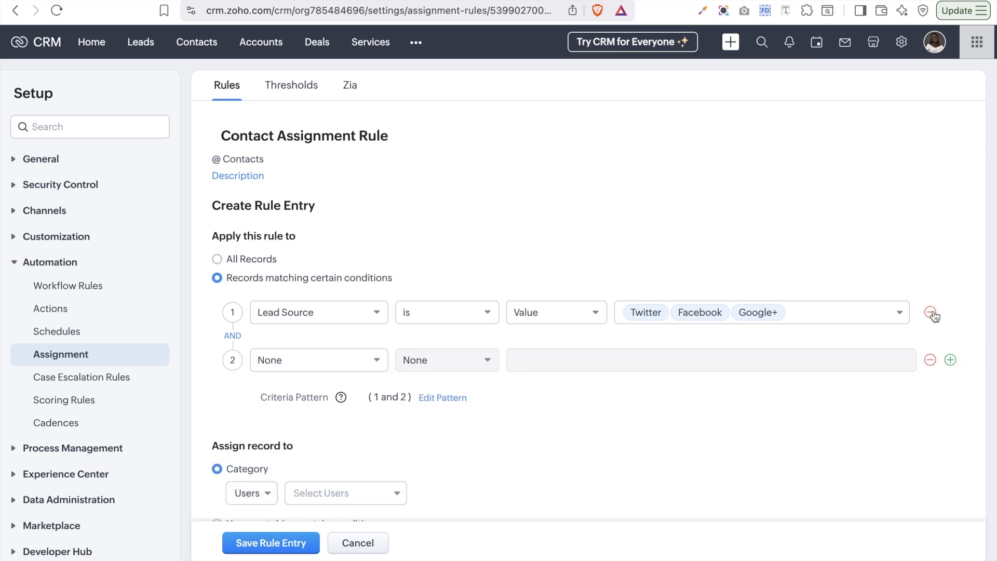
pyautogui.click(267, 366)
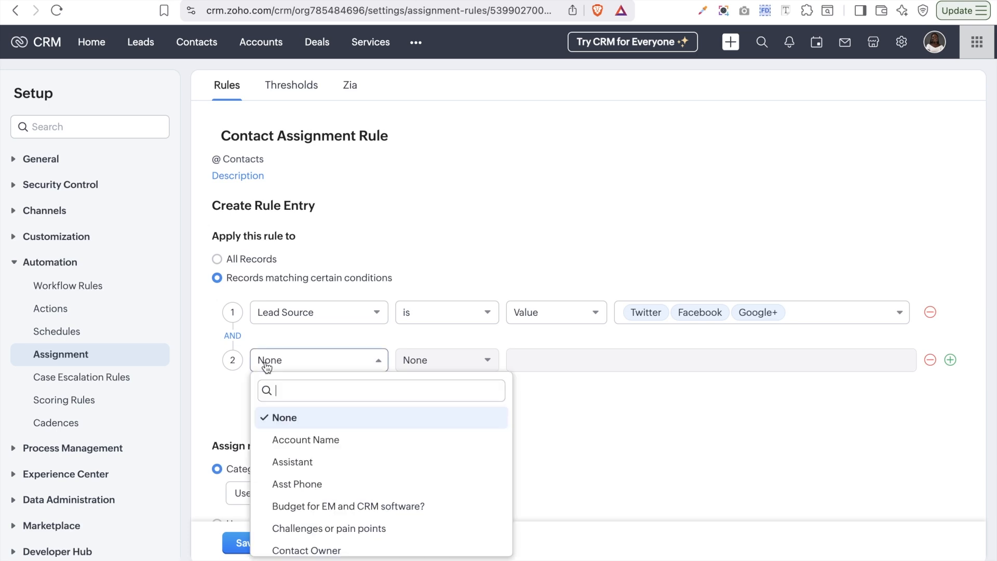
pyautogui.scroll(-3, 322, 512)
pyautogui.scroll(-4, 359, 512)
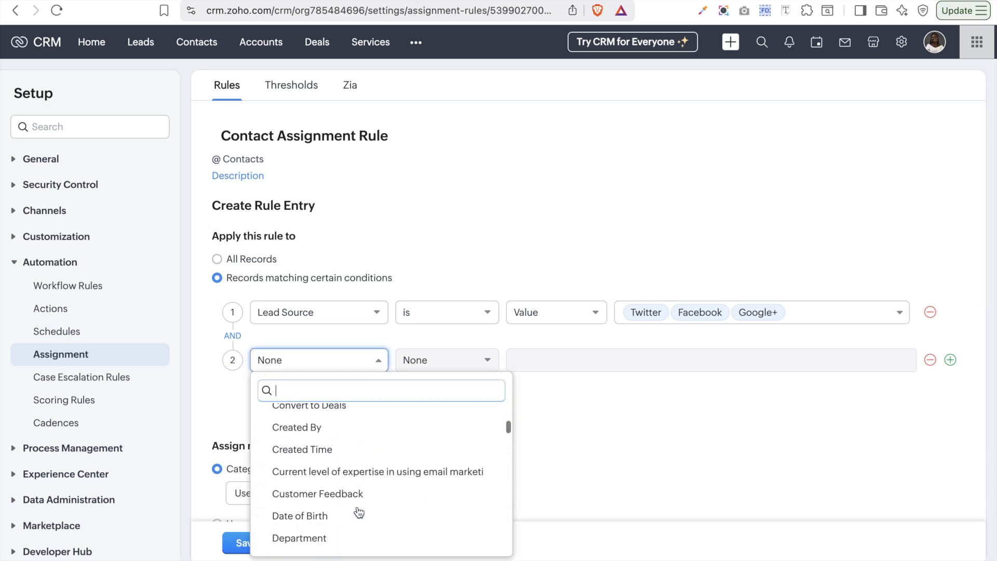
pyautogui.write('cou')
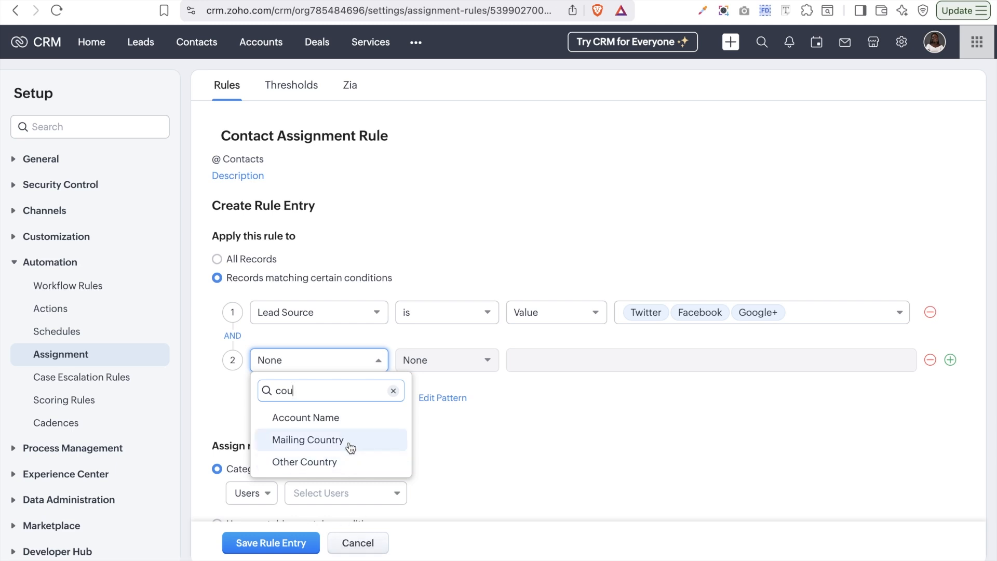
pyautogui.click(349, 442)
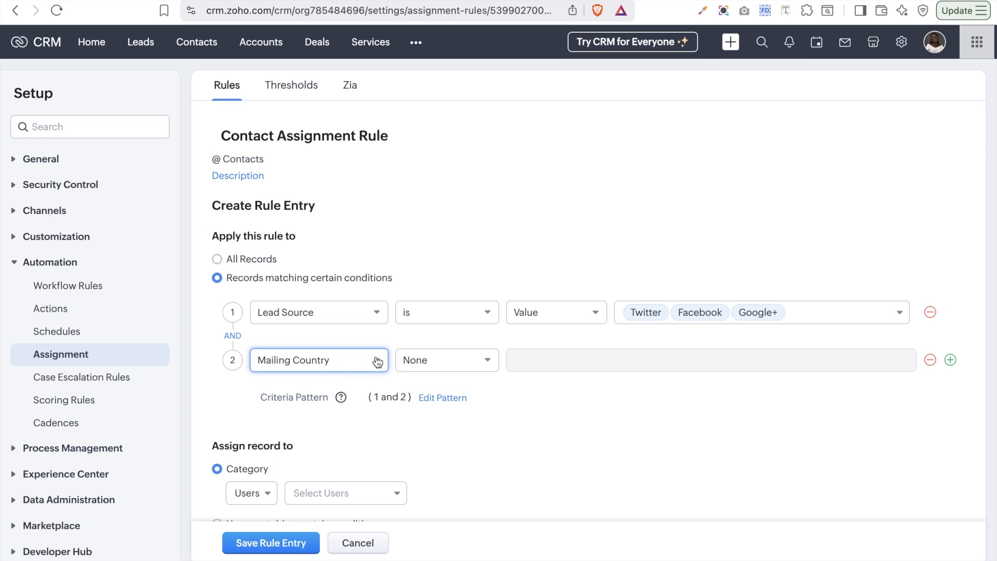
# Set the Mailing Country condition's operator to "is", then change it to "contains" and start entering its value
pyautogui.click(438, 361)
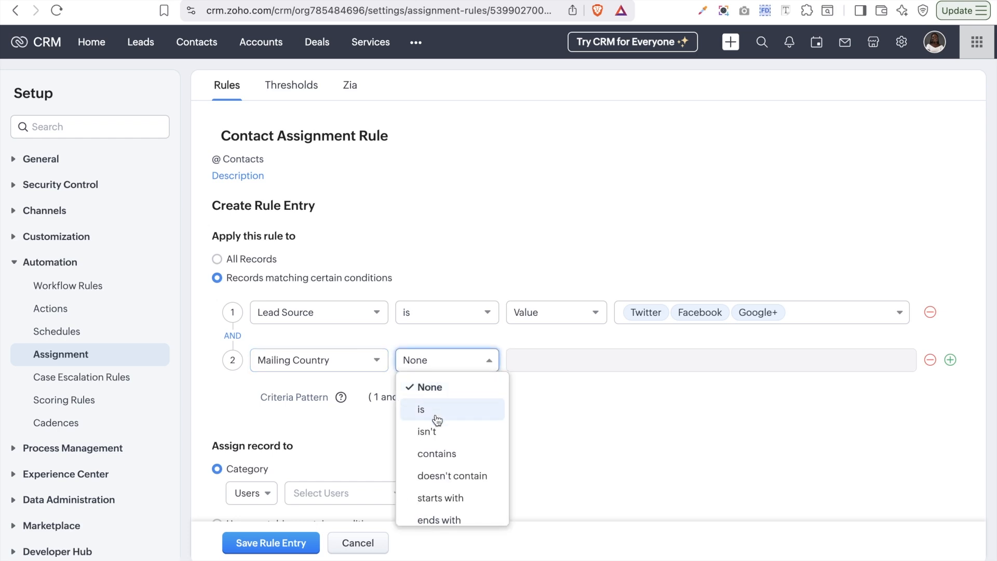
pyautogui.click(434, 413)
pyautogui.click(456, 359)
pyautogui.click(453, 461)
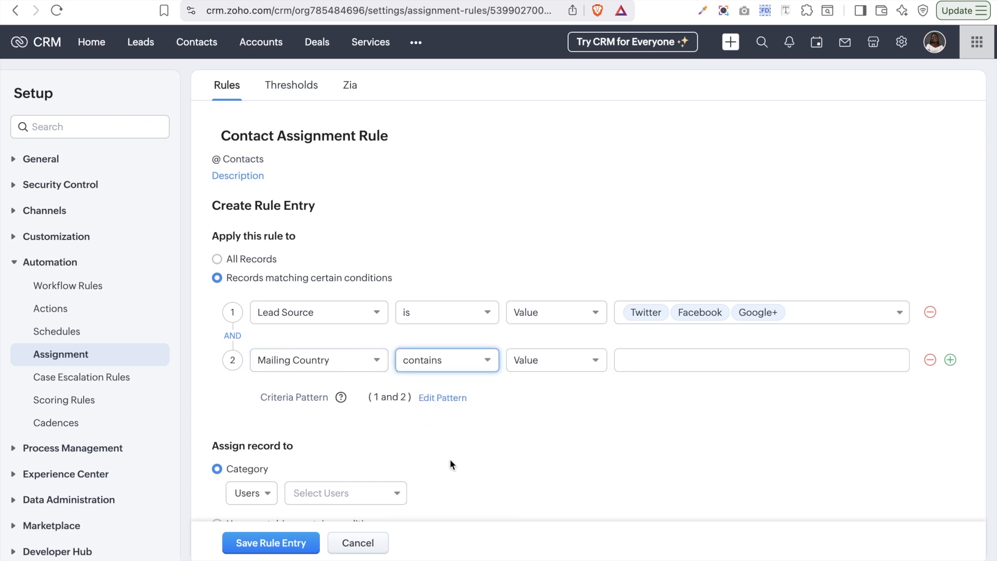
pyautogui.click(650, 360)
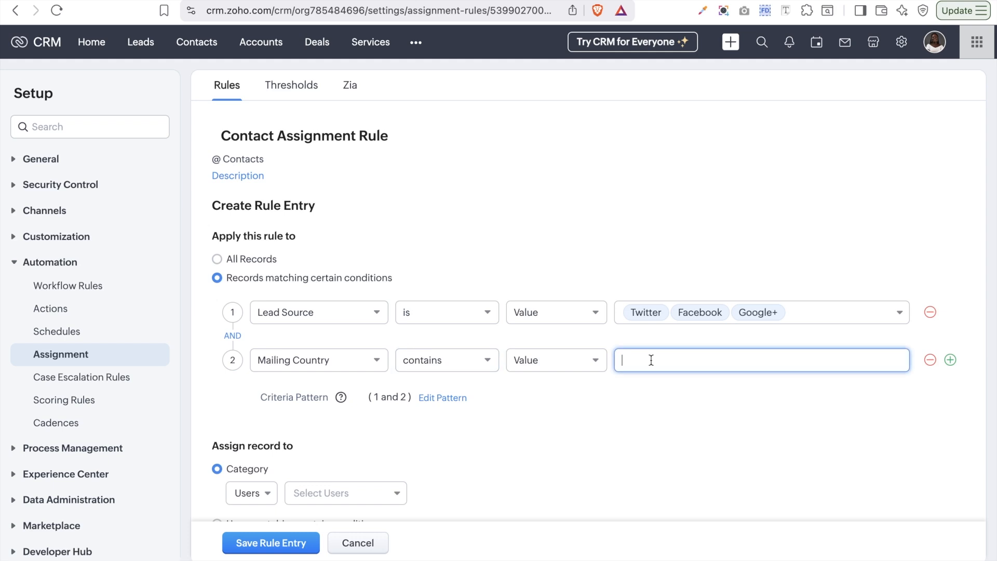
# Change the second condition's field to Mailing City
pyautogui.click(317, 360)
pyautogui.click(315, 477)
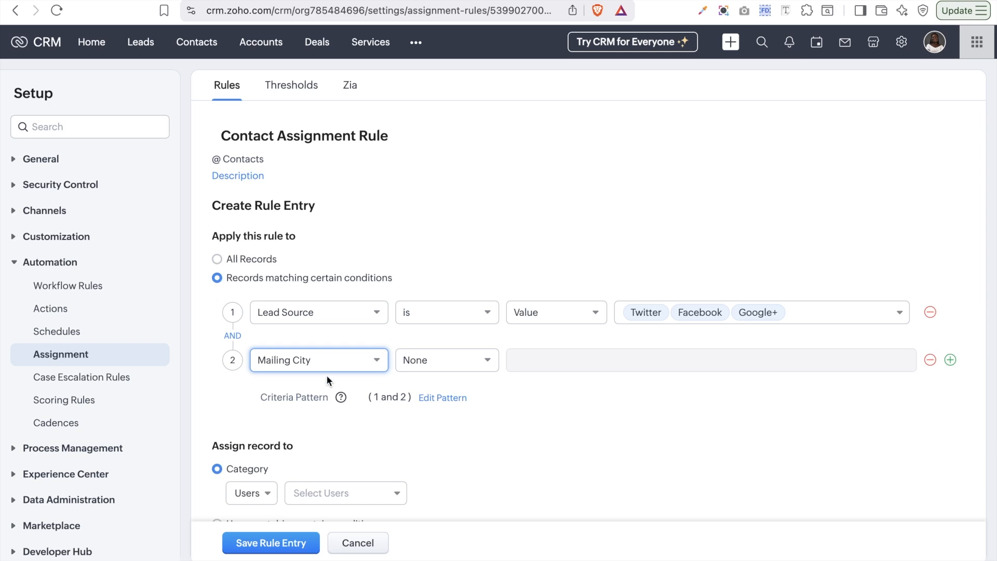
# Look through the second condition's fields, search for "cou" and change the field to Mailing Country
pyautogui.click(330, 362)
pyautogui.scroll(-5, 342, 486)
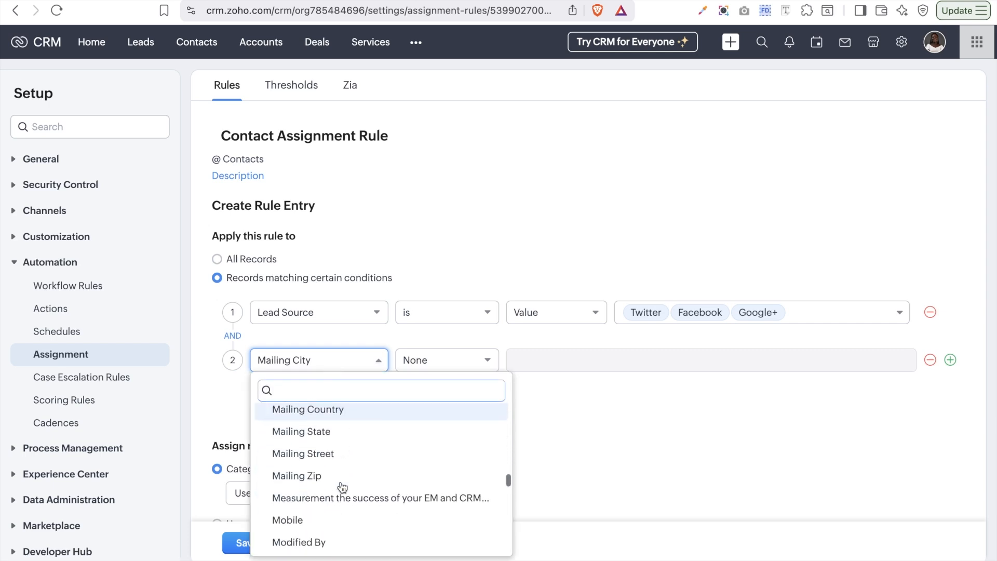
pyautogui.scroll(-3, 362, 449)
pyautogui.scroll(-4, 364, 449)
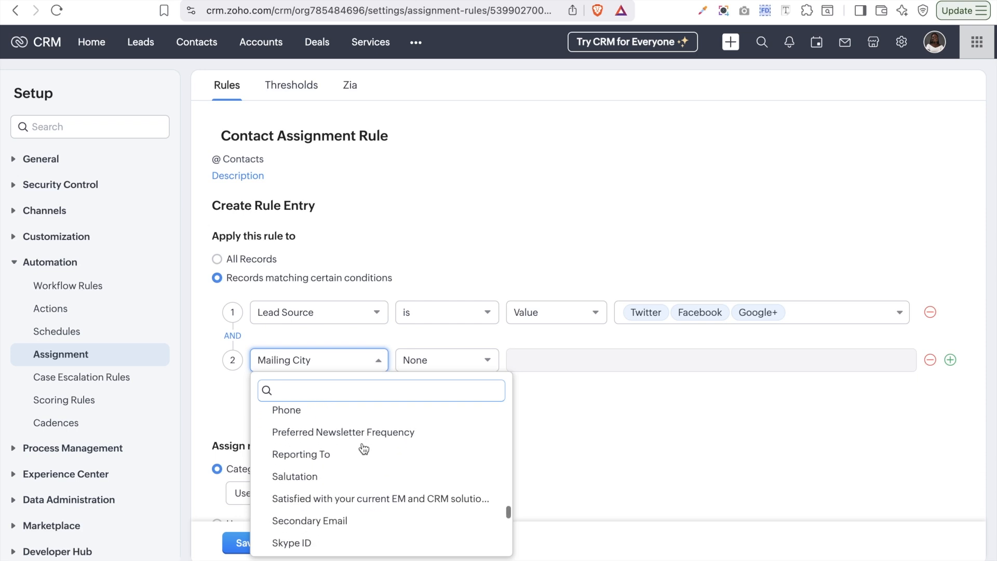
pyautogui.scroll(-4, 364, 449)
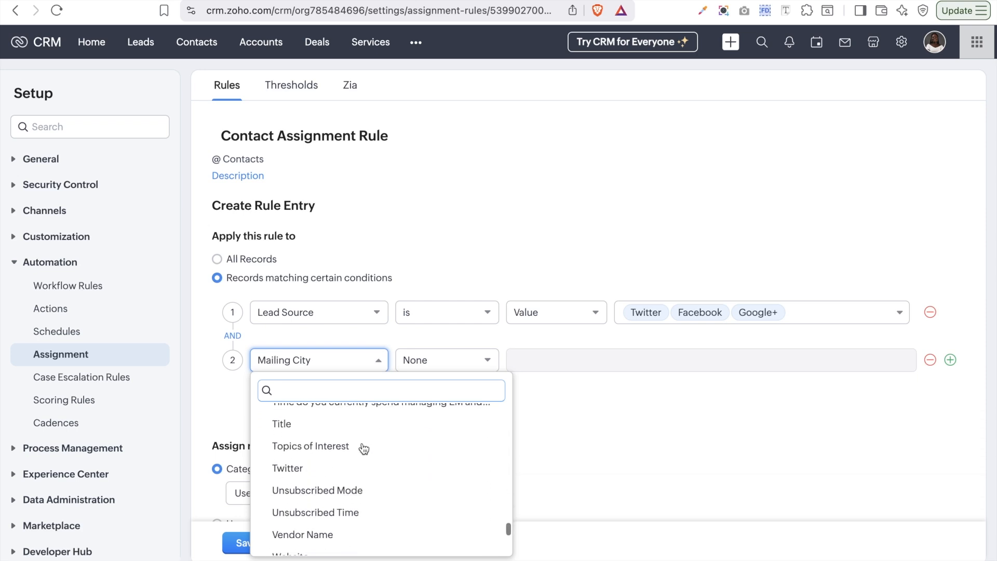
pyautogui.scroll(-3, 364, 449)
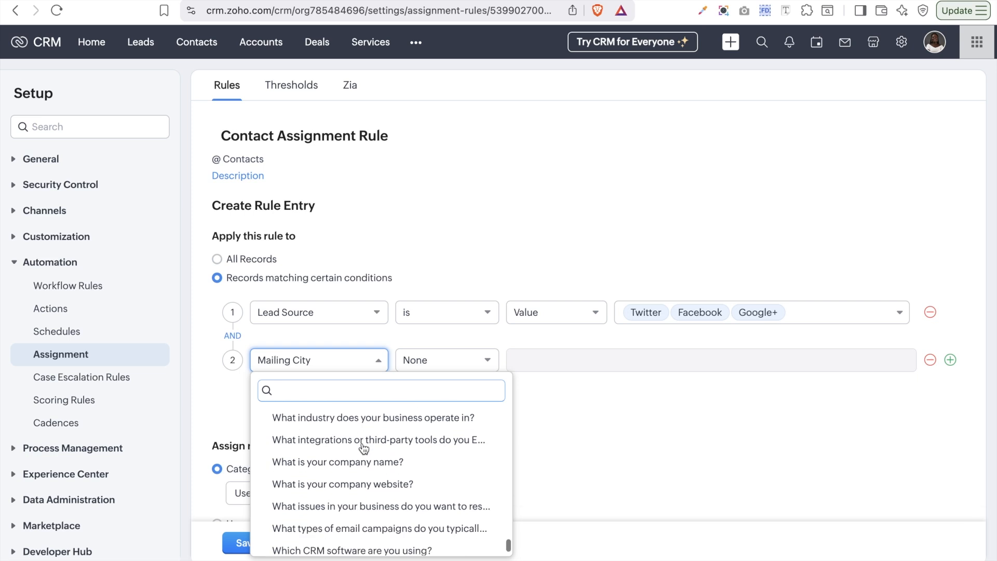
pyautogui.scroll(15, 363, 449)
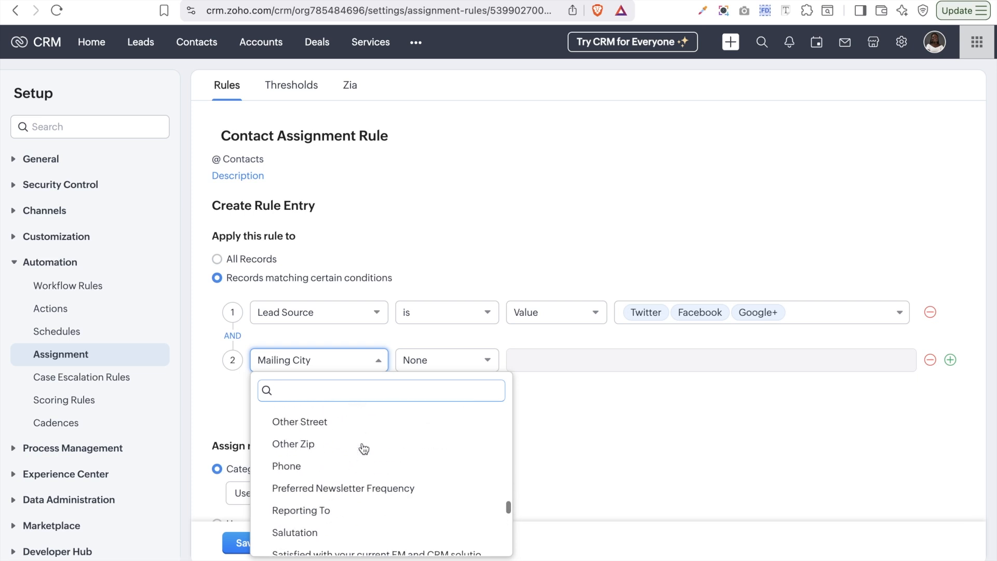
pyautogui.scroll(1, 364, 449)
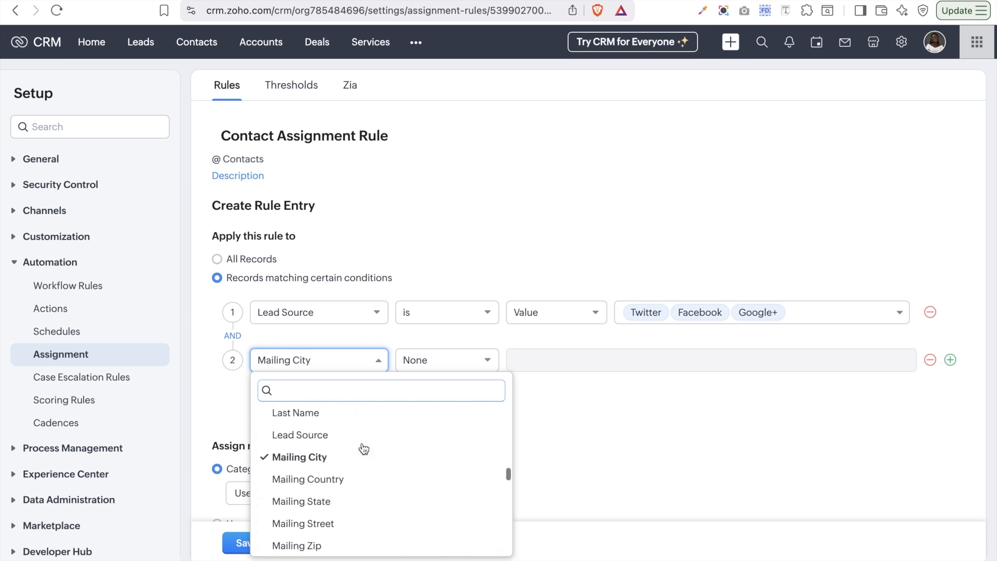
pyautogui.scroll(-1, 327, 534)
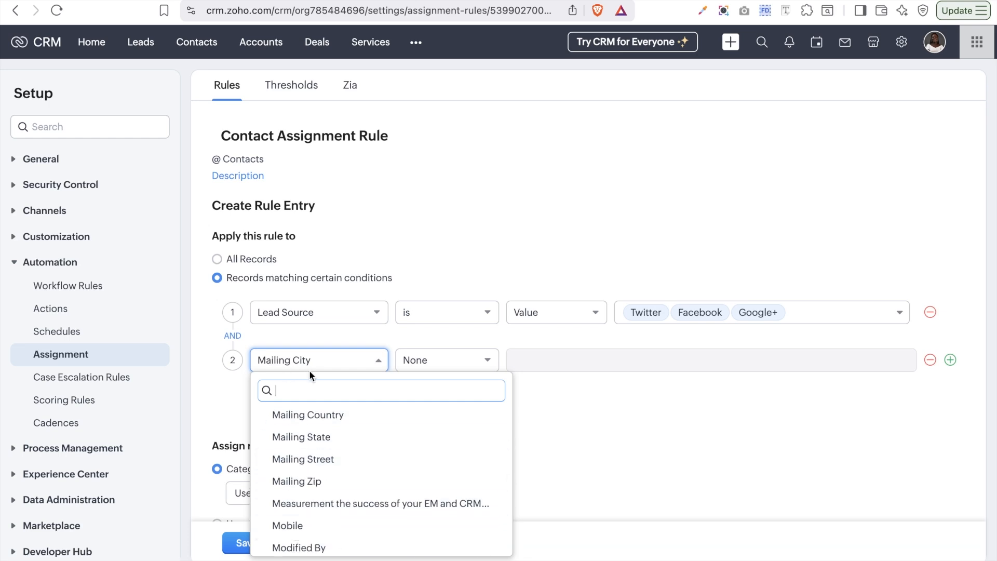
pyautogui.write('cou')
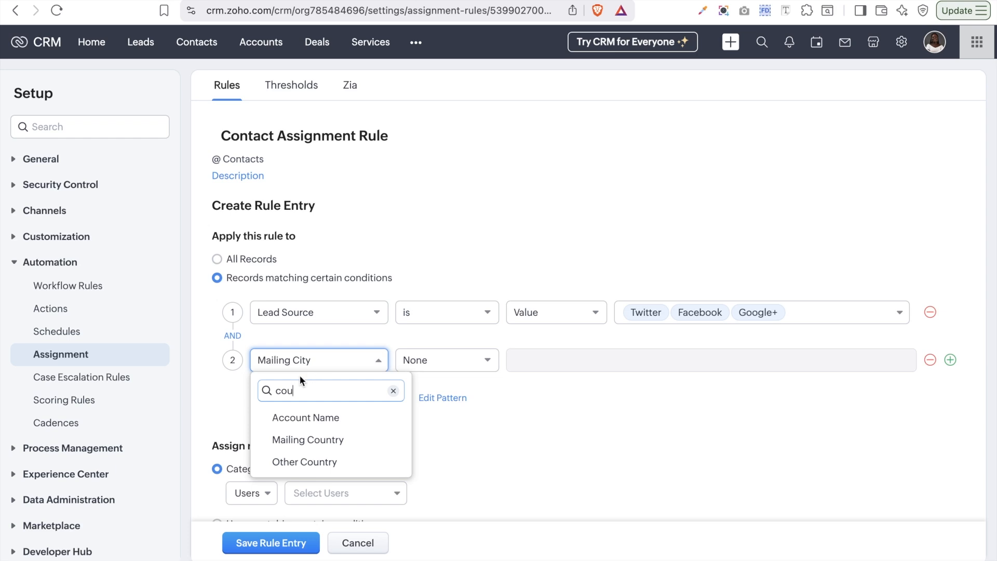
pyautogui.click(318, 440)
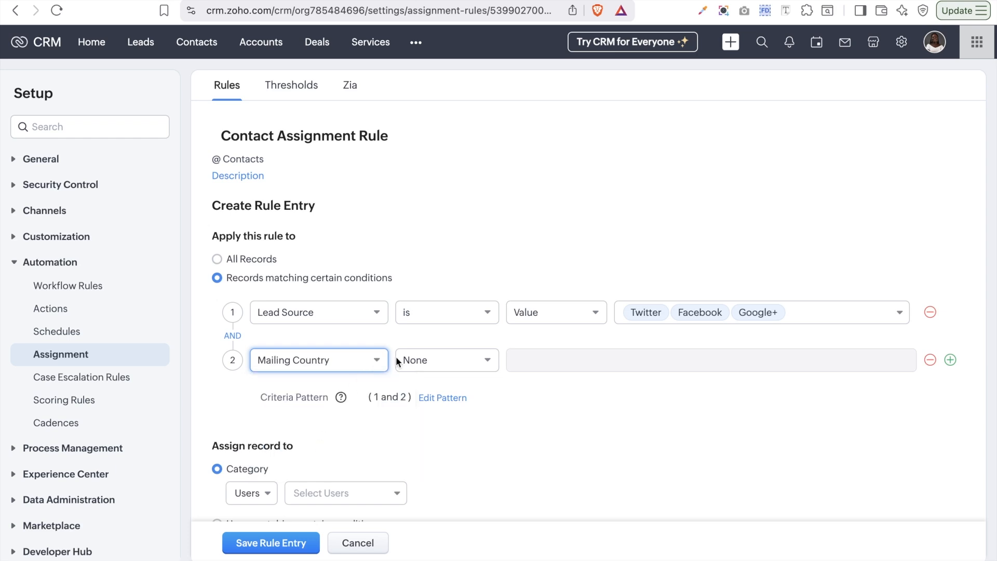
# Set the Mailing Country condition's operator to "is" and its value to Nigeria, and add a third condition
pyautogui.click(453, 361)
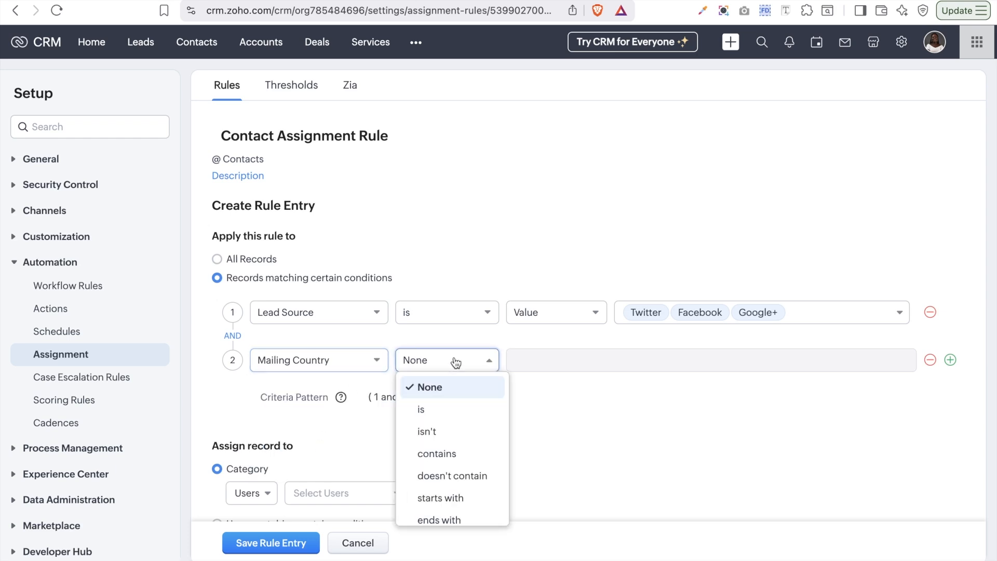
pyautogui.click(436, 412)
pyautogui.click(650, 351)
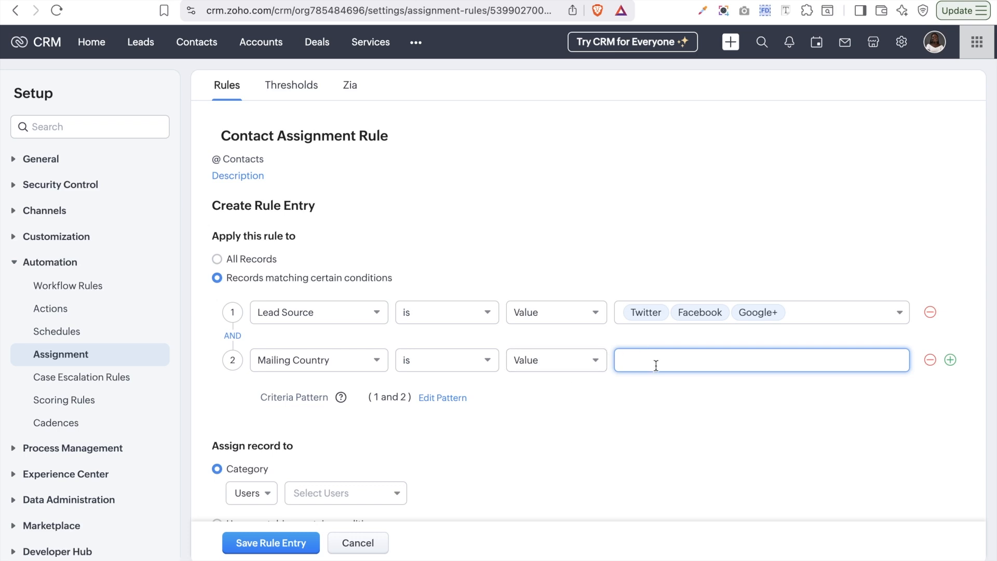
pyautogui.write('Nigeria')
pyautogui.click(951, 360)
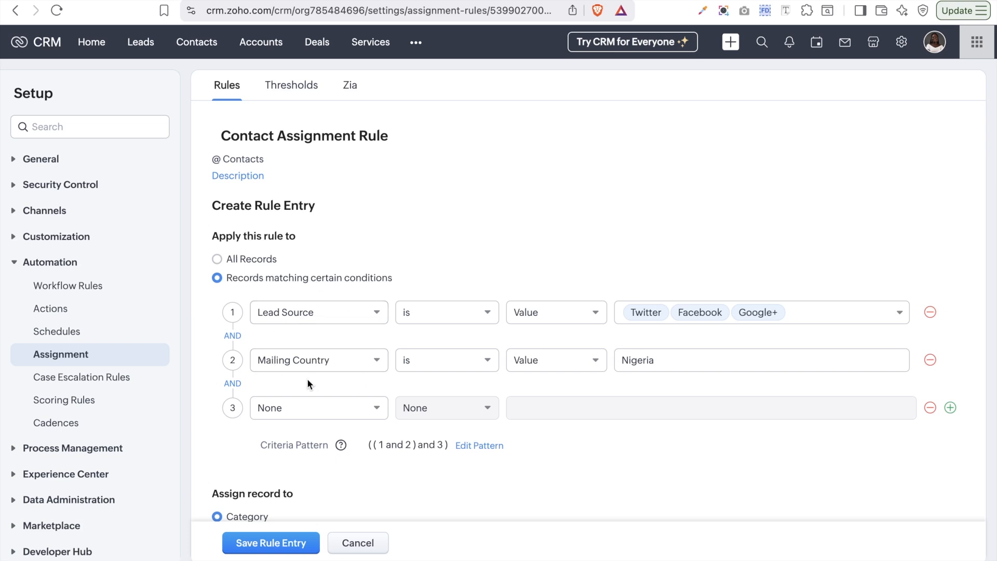
# Switch the connector between the first two conditions to OR and back to AND, and remove the empty third condition
pyautogui.click(230, 336)
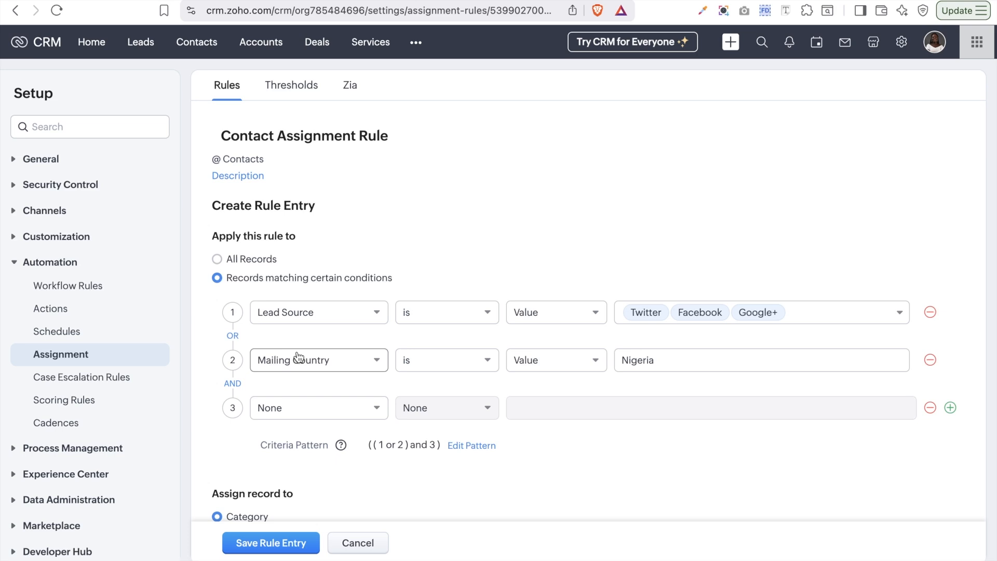
pyautogui.click(232, 337)
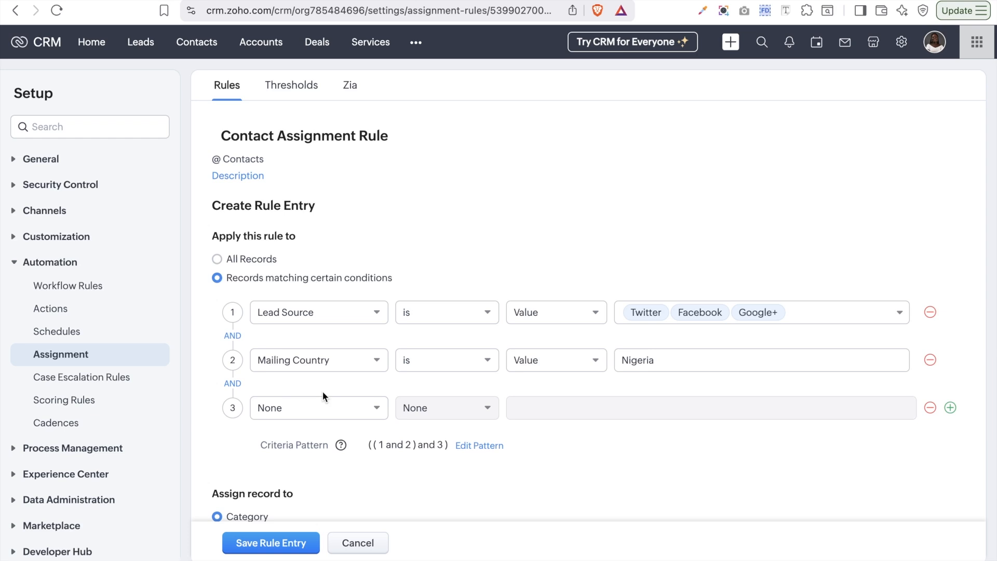
pyautogui.click(931, 408)
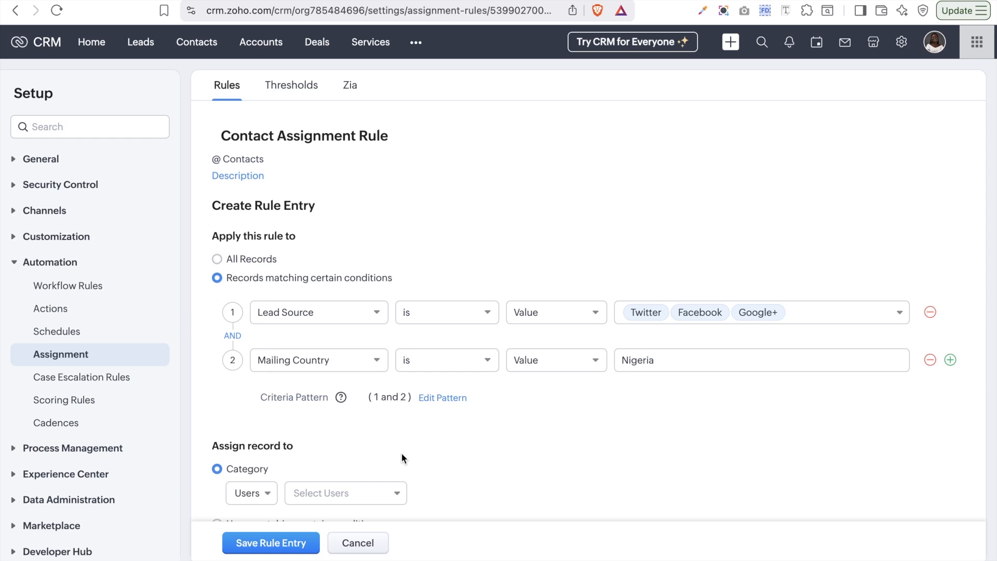
# Try Roles and Groups as the category for assigning the record, and return the category to Users
pyautogui.scroll(-3, 339, 460)
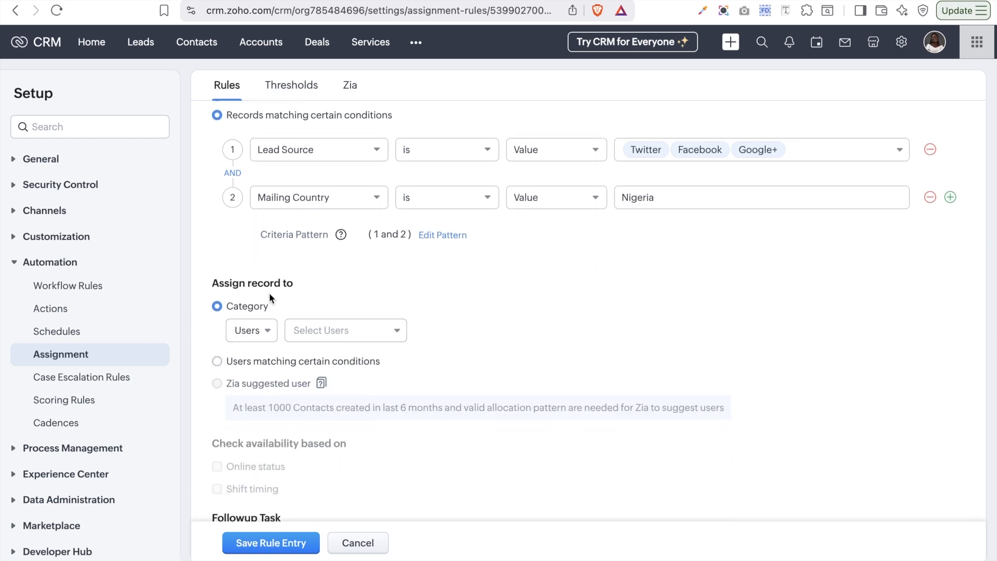
pyautogui.click(260, 331)
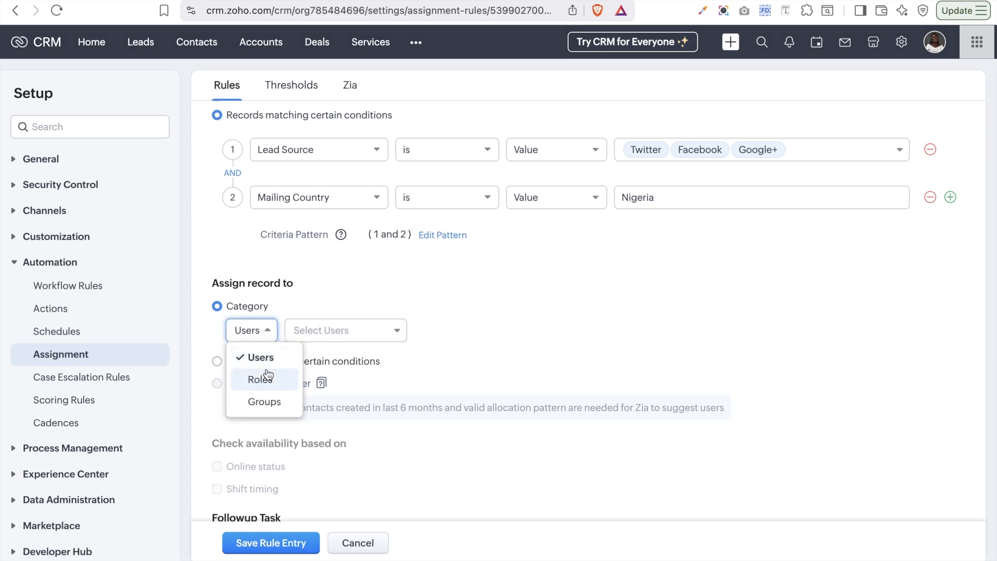
pyautogui.click(264, 379)
pyautogui.click(258, 327)
pyautogui.click(260, 400)
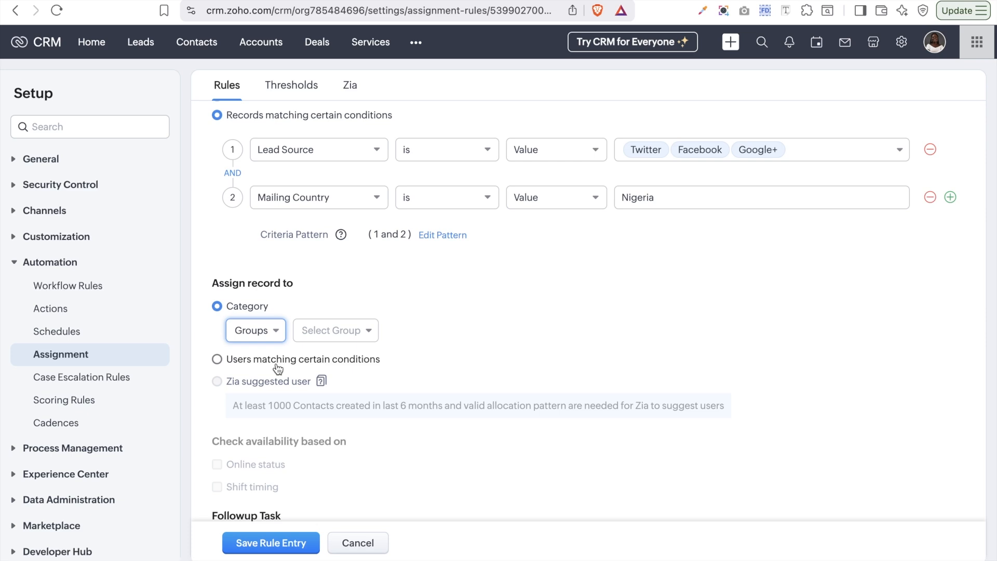
pyautogui.click(271, 337)
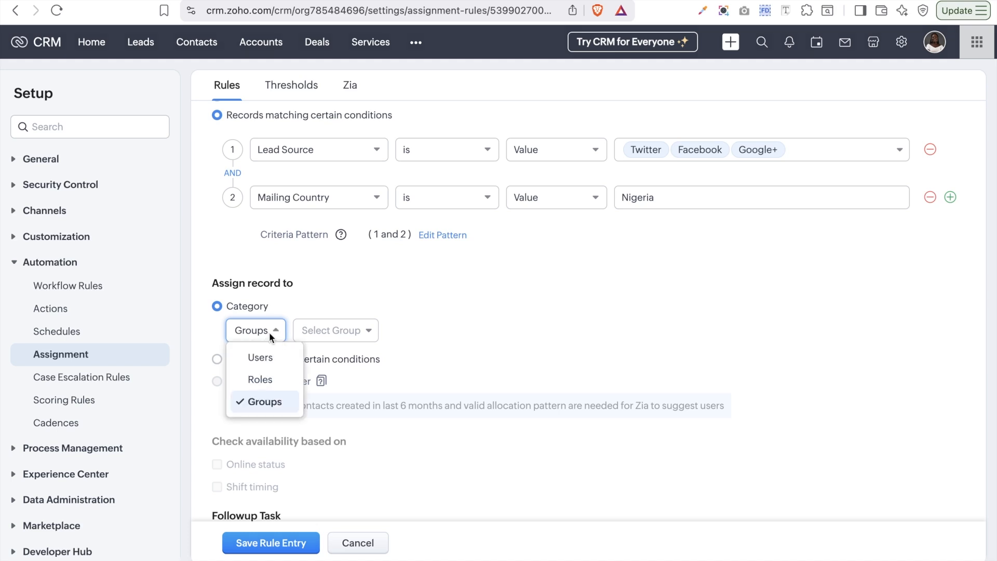
pyautogui.click(267, 360)
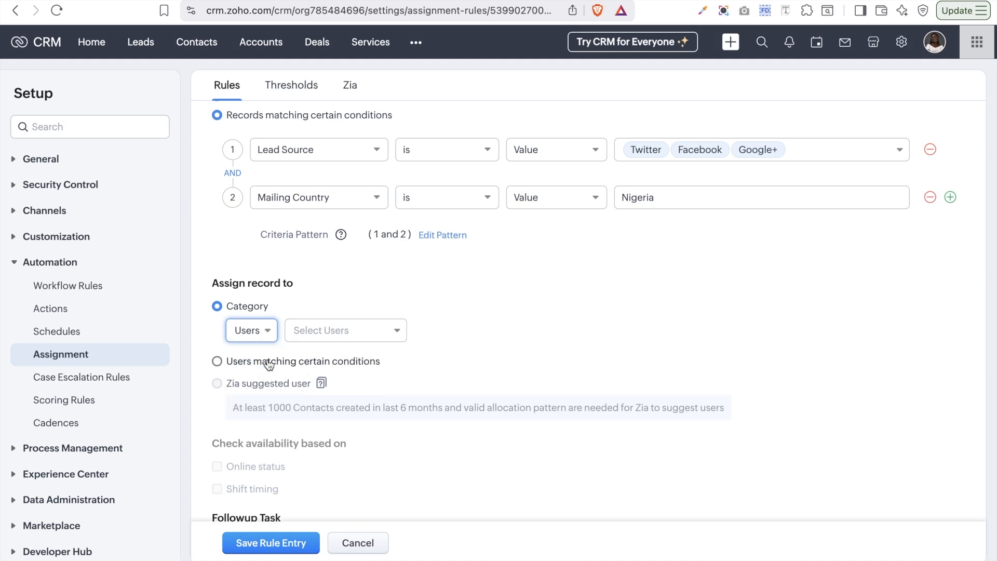
# Select the listed user as the one the matching records are assigned to
pyautogui.click(331, 339)
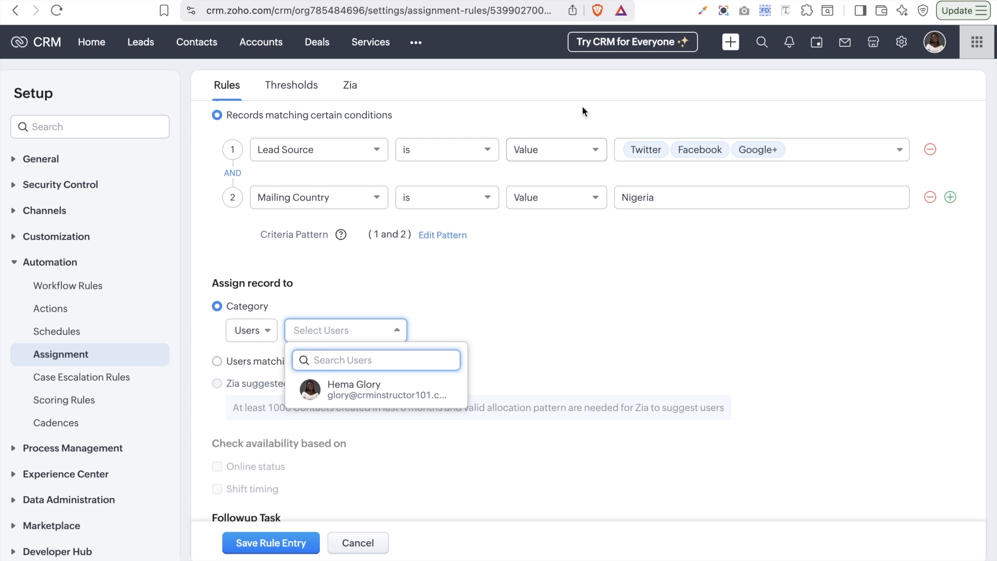
pyautogui.click(387, 385)
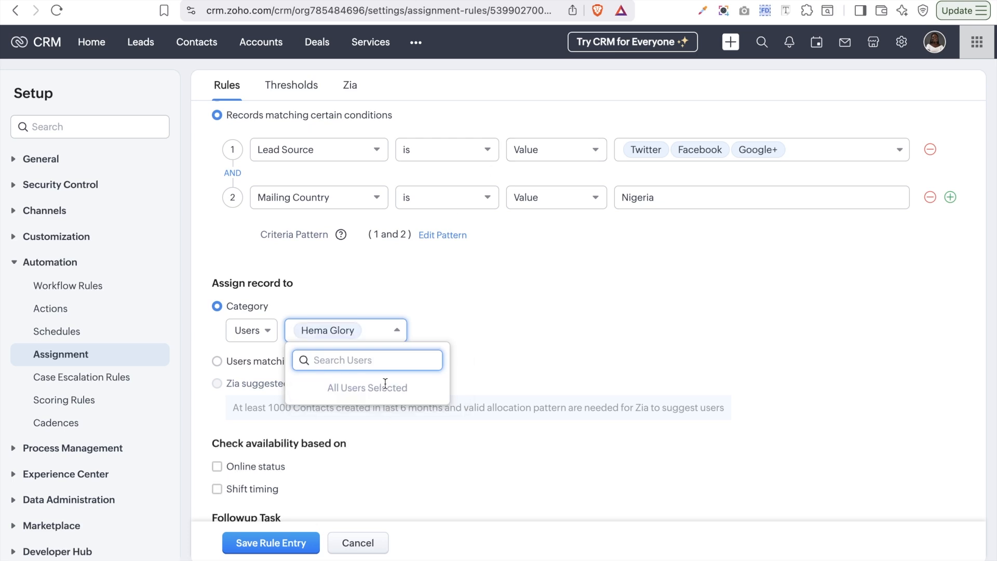
pyautogui.click(530, 306)
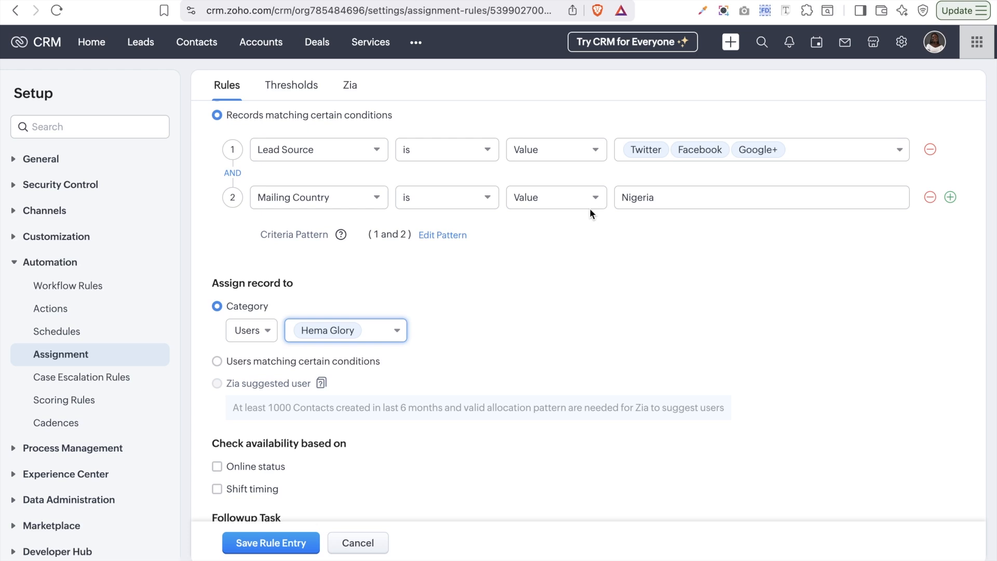
# Switch the assignment to users matching certain conditions, trying City and Country as the condition's field
pyautogui.click(325, 362)
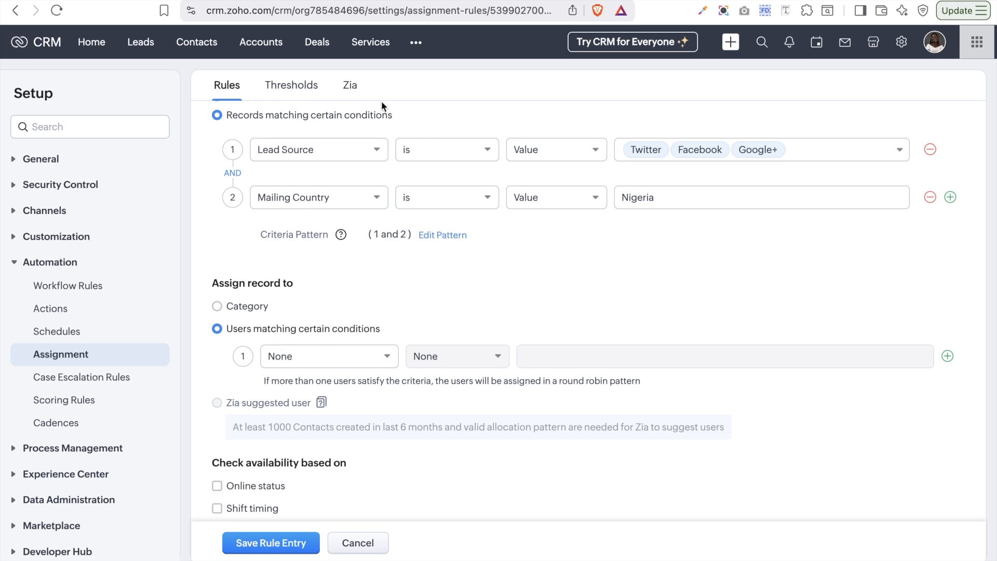
pyautogui.click(379, 356)
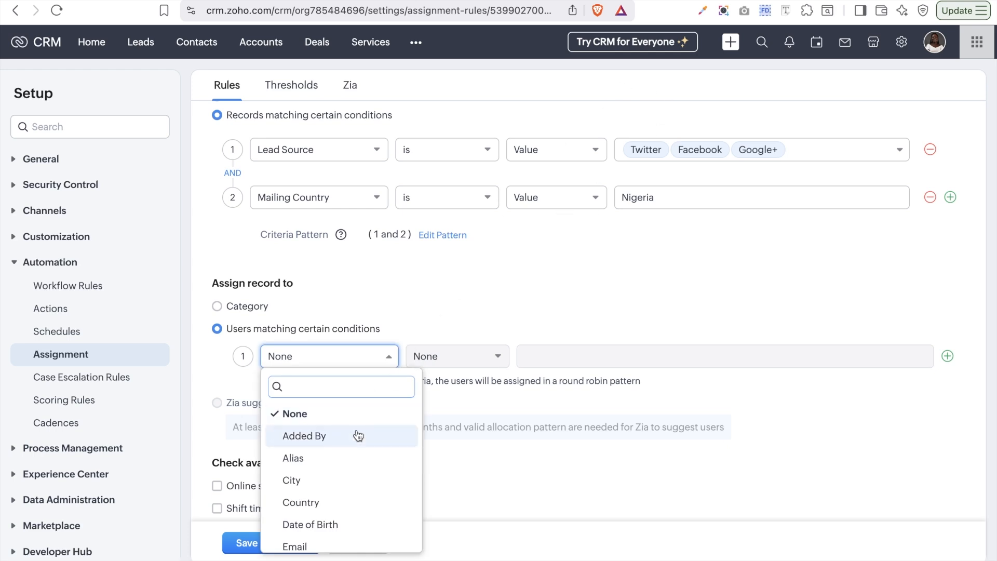
pyautogui.click(345, 479)
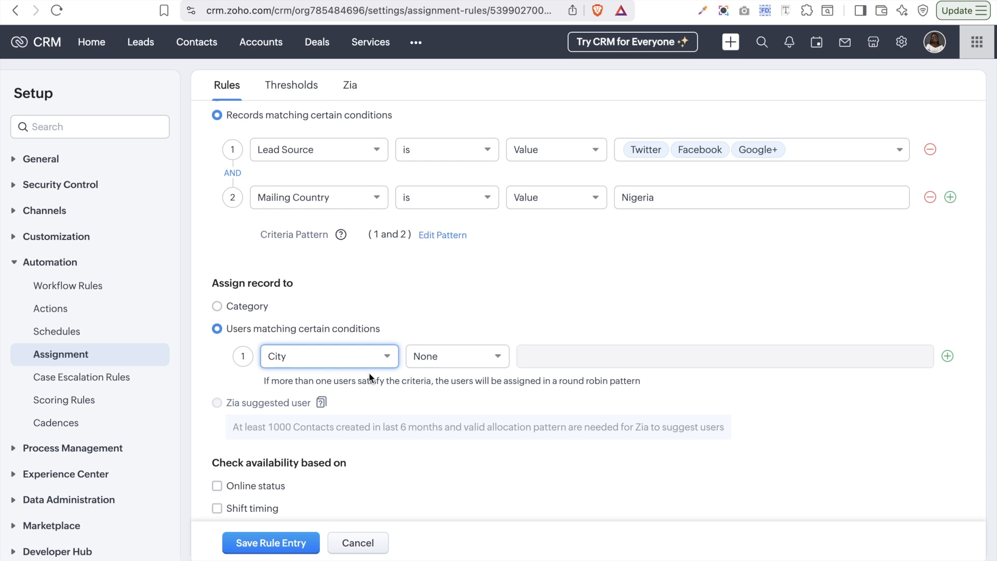
pyautogui.click(379, 366)
pyautogui.click(347, 501)
# Change the user condition's field to Role and look through its operators and possible values
pyautogui.click(342, 357)
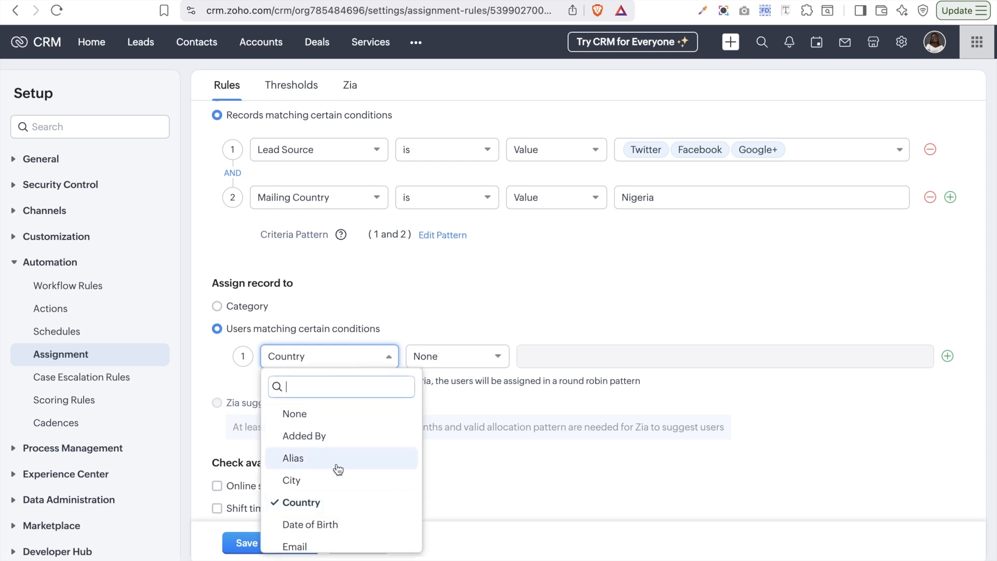
pyautogui.scroll(-5, 336, 469)
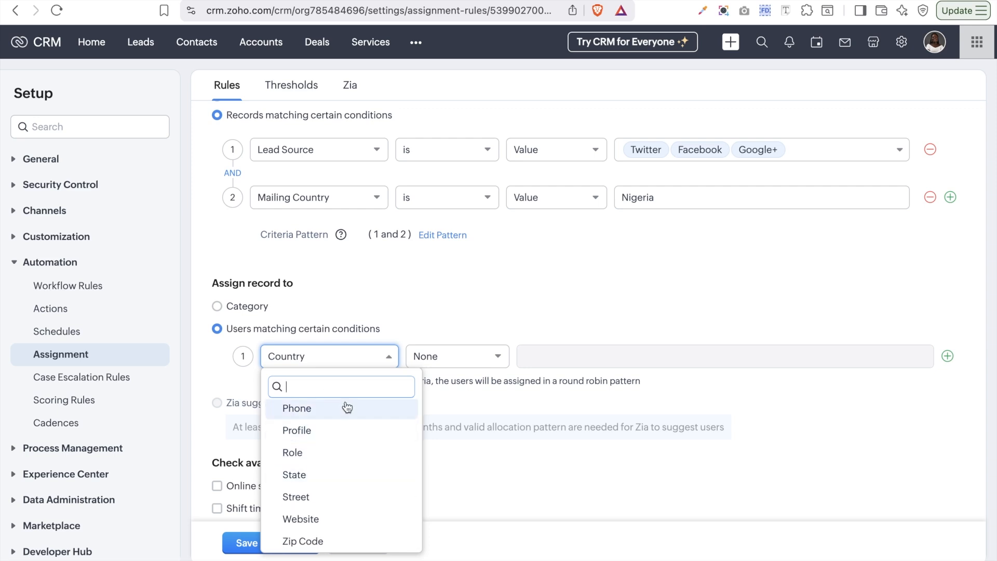
pyautogui.scroll(-1, 341, 524)
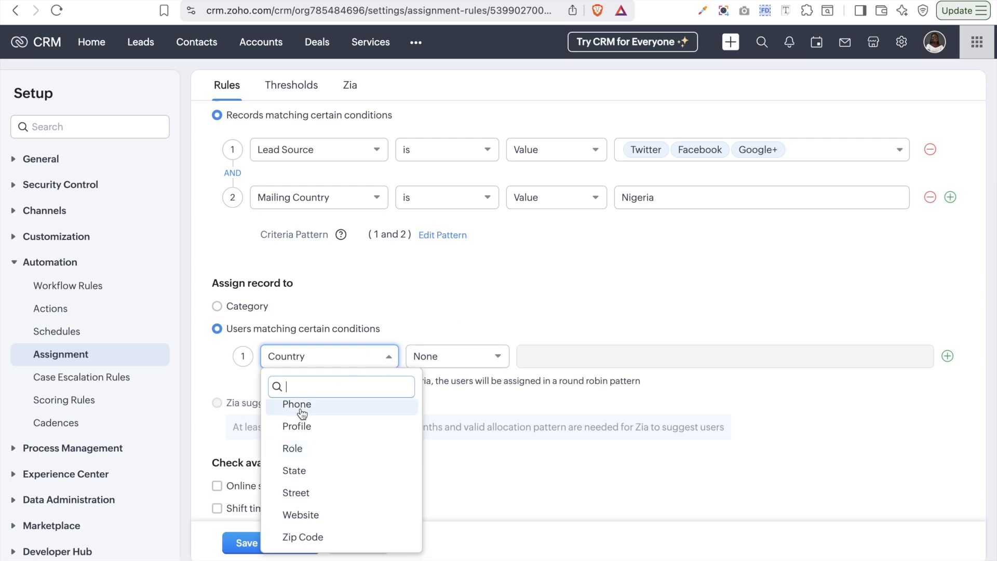
pyautogui.click(292, 448)
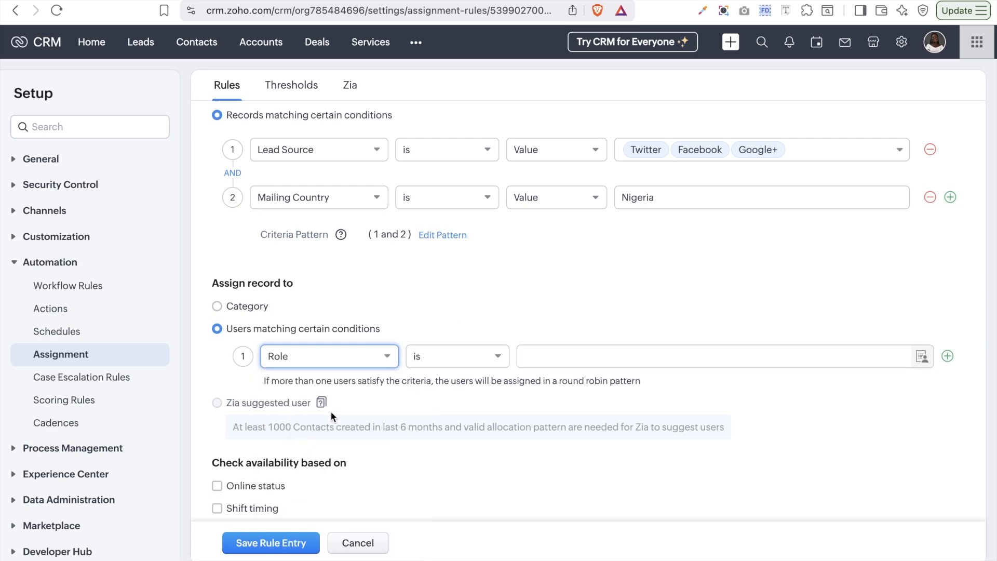
pyautogui.click(471, 356)
pyautogui.click(552, 356)
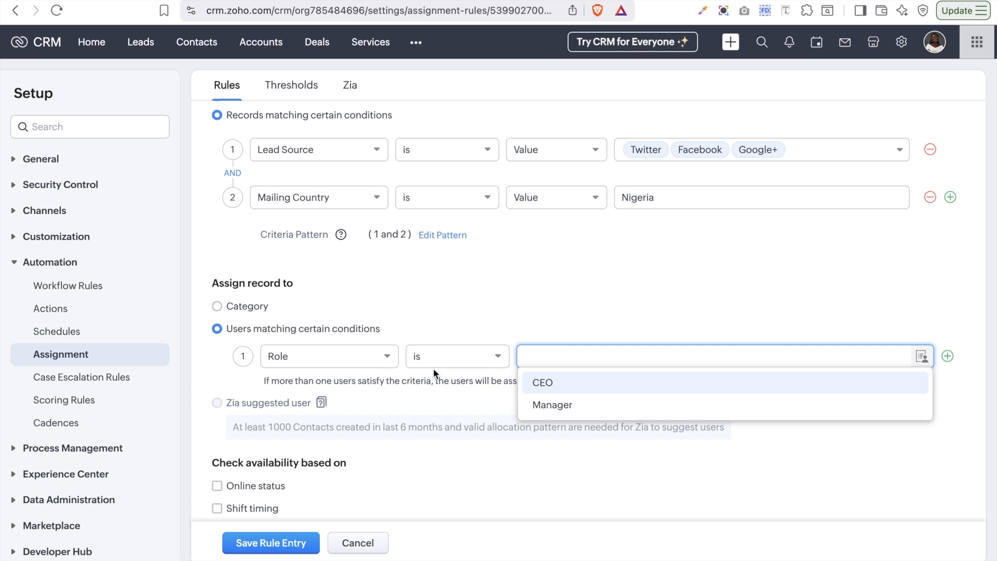
pyautogui.click(456, 359)
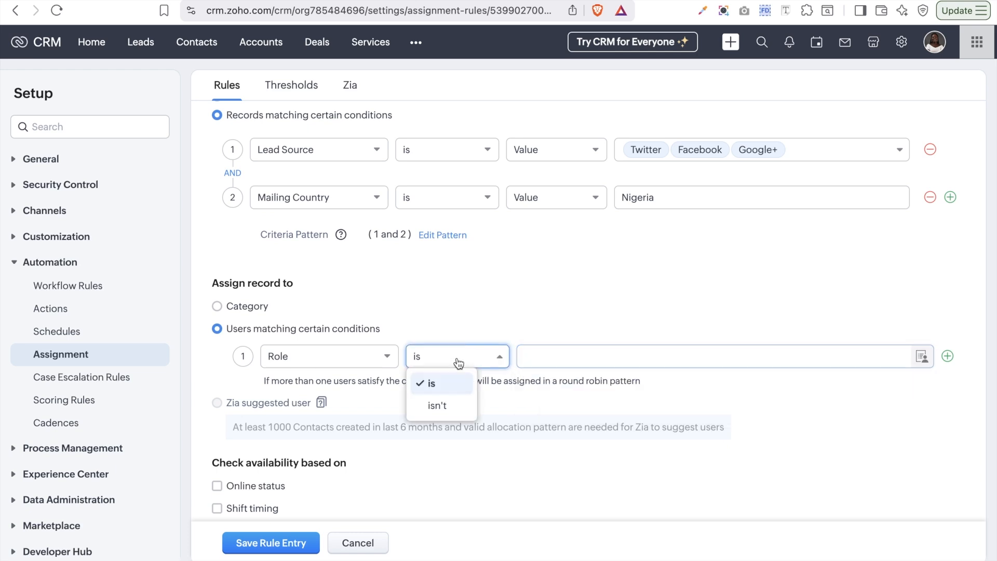
# Change the user condition's field to Country, set its operator to "is" and activate its value field
pyautogui.click(320, 361)
pyautogui.scroll(5, 342, 442)
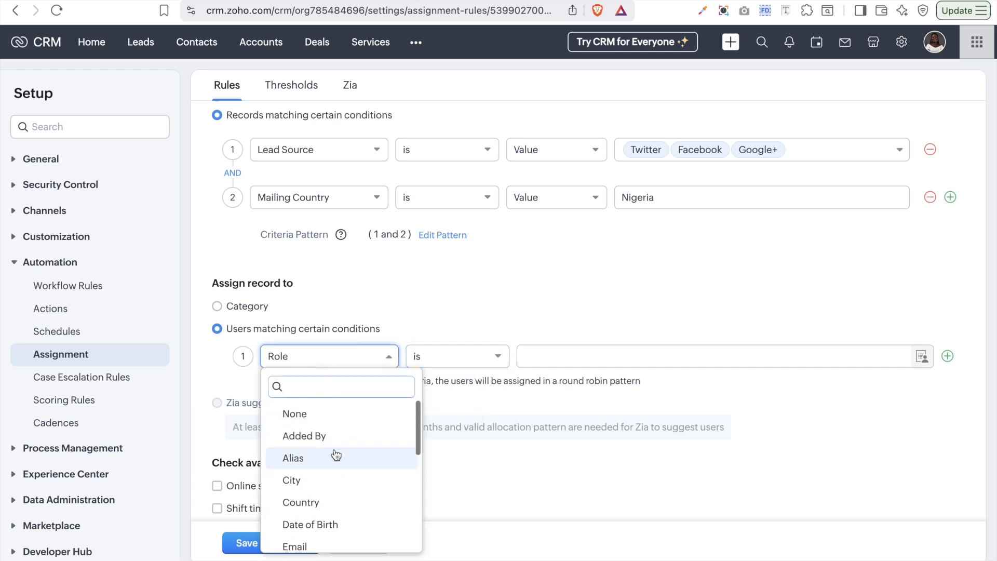
pyautogui.click(333, 502)
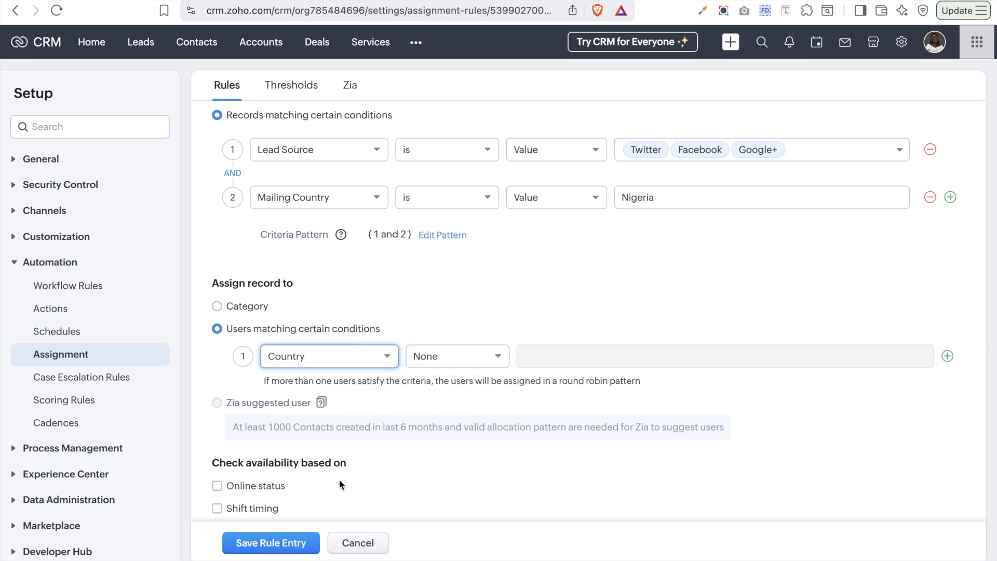
pyautogui.click(458, 350)
pyautogui.click(460, 406)
pyautogui.click(552, 347)
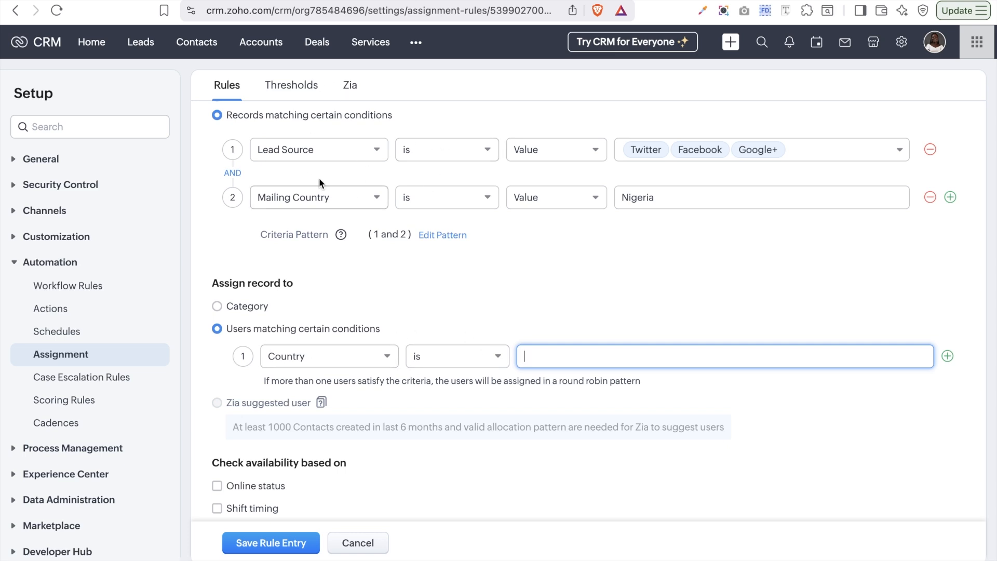
# Review the record conditions and try to choose the Zia suggested user option for the assignment
pyautogui.scroll(3, 395, 166)
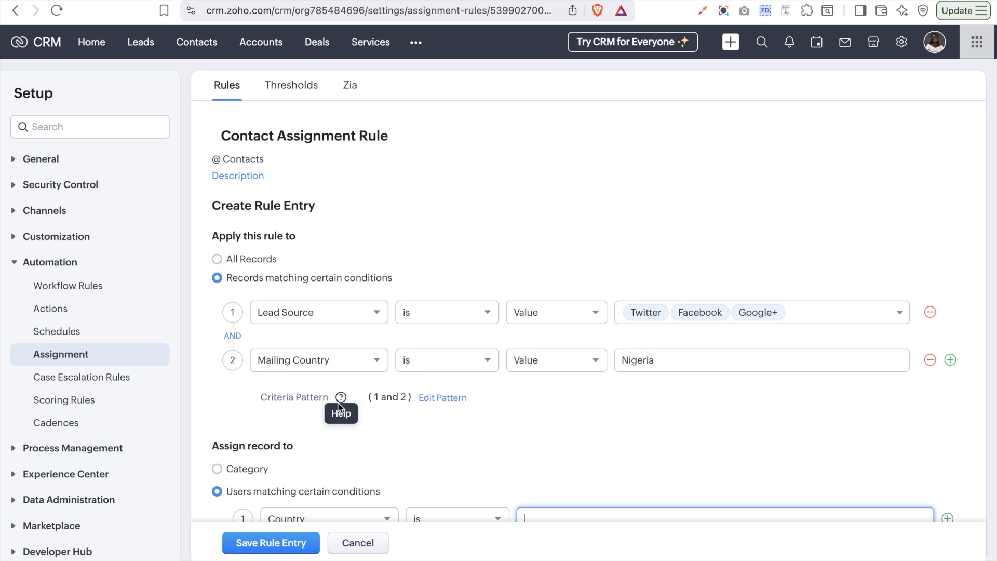
pyautogui.scroll(-5, 322, 441)
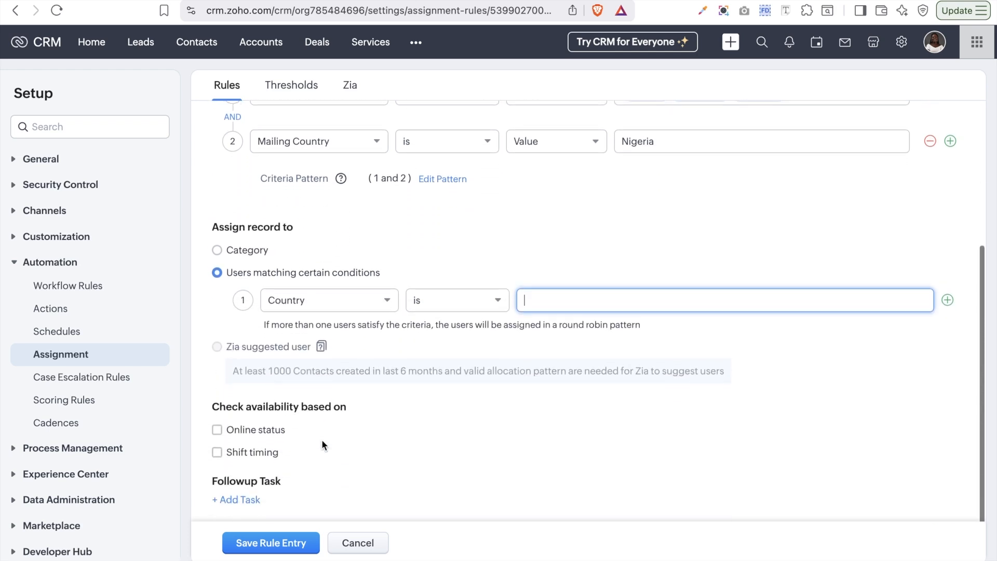
pyautogui.click(232, 351)
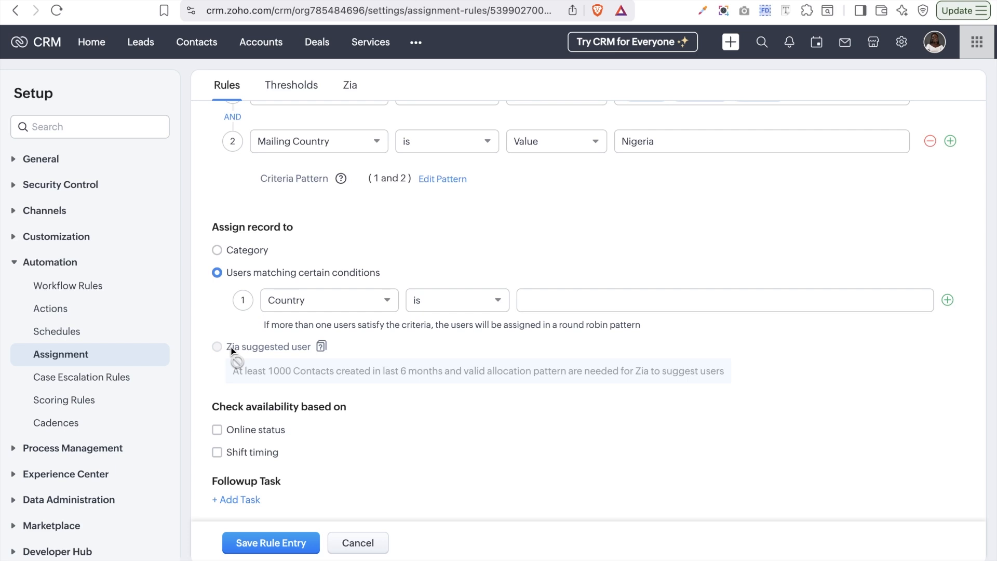
# Return the assignment to Category and base the availability check on online status and shift timing
pyautogui.click(217, 252)
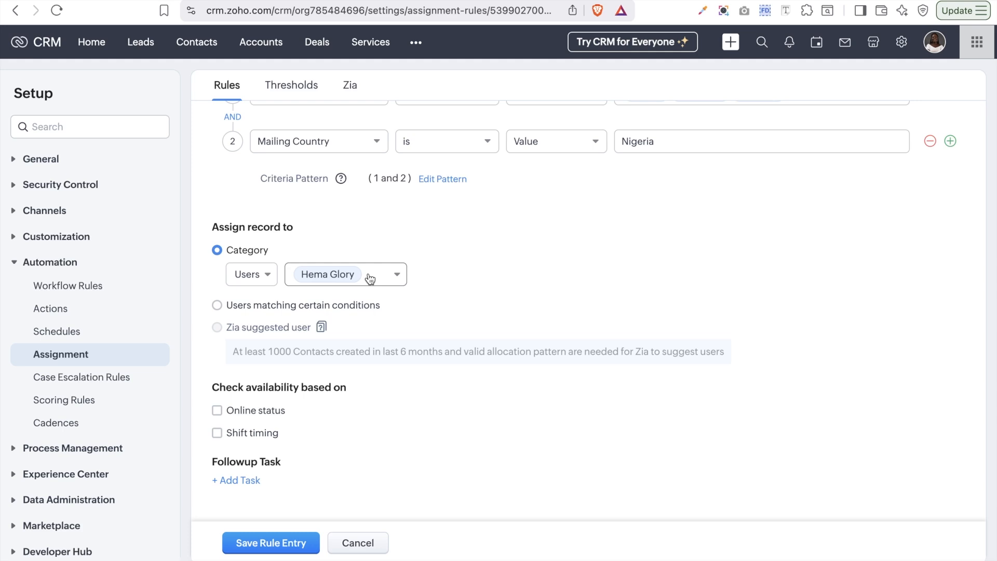
pyautogui.scroll(-1, 370, 279)
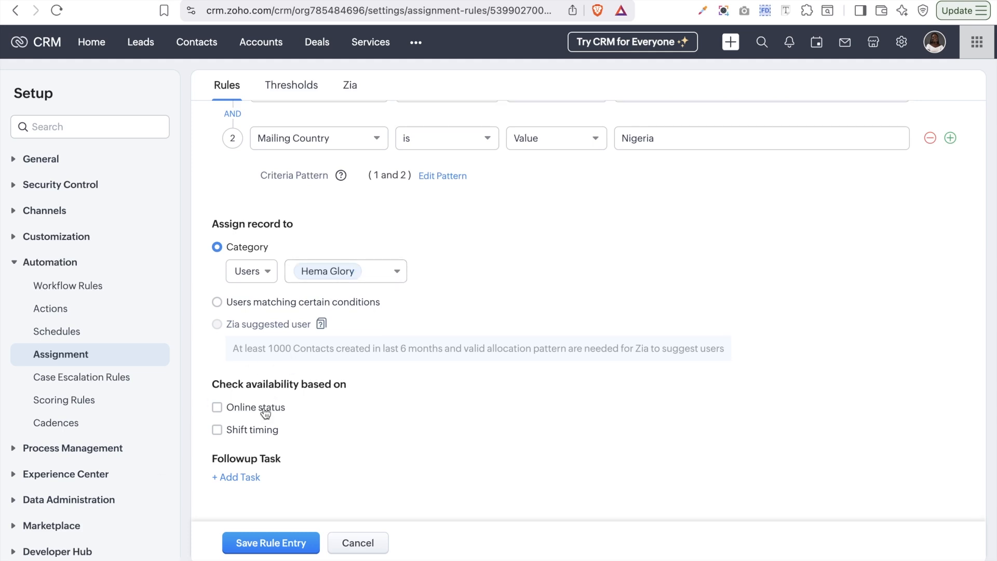
pyautogui.click(235, 413)
pyautogui.click(229, 437)
# Start a follow-up task for the rule, look at its subject and task owner options, and cancel it
pyautogui.click(240, 478)
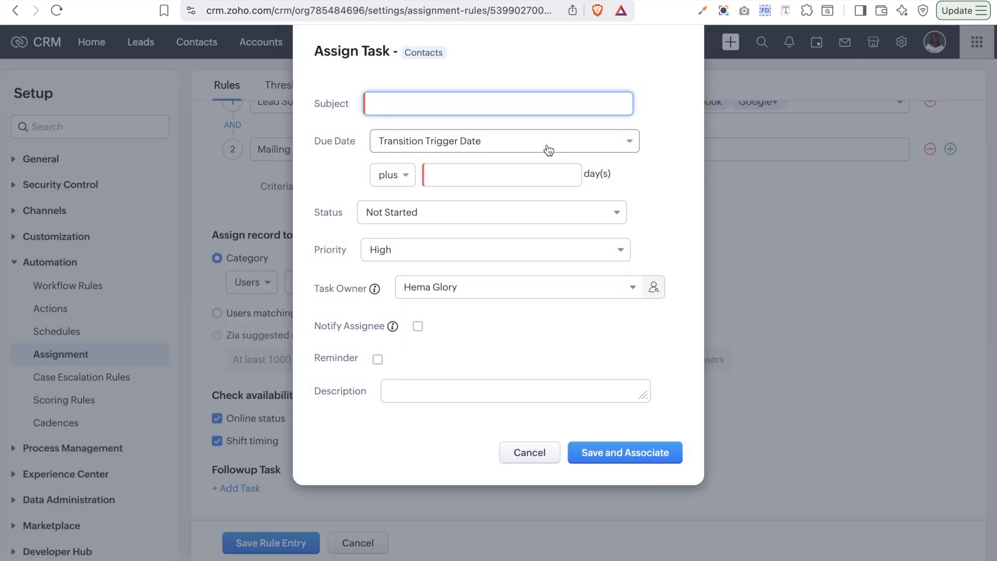
pyautogui.click(515, 101)
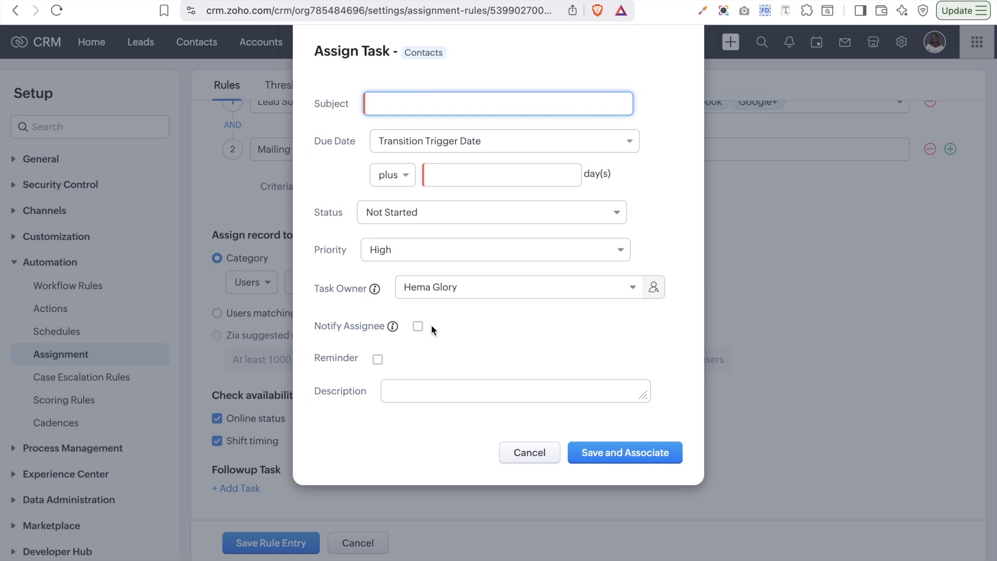
pyautogui.click(493, 294)
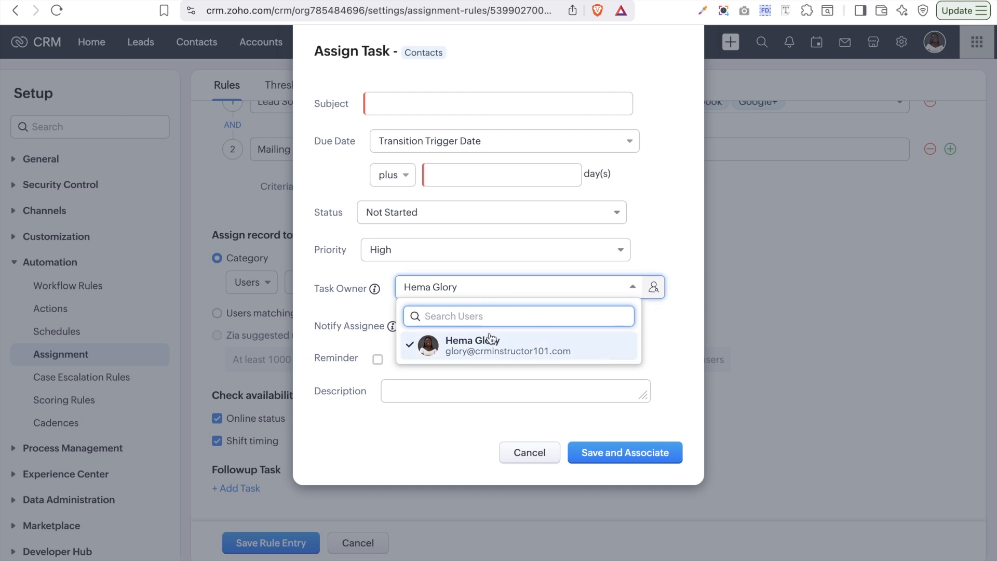
pyautogui.click(668, 332)
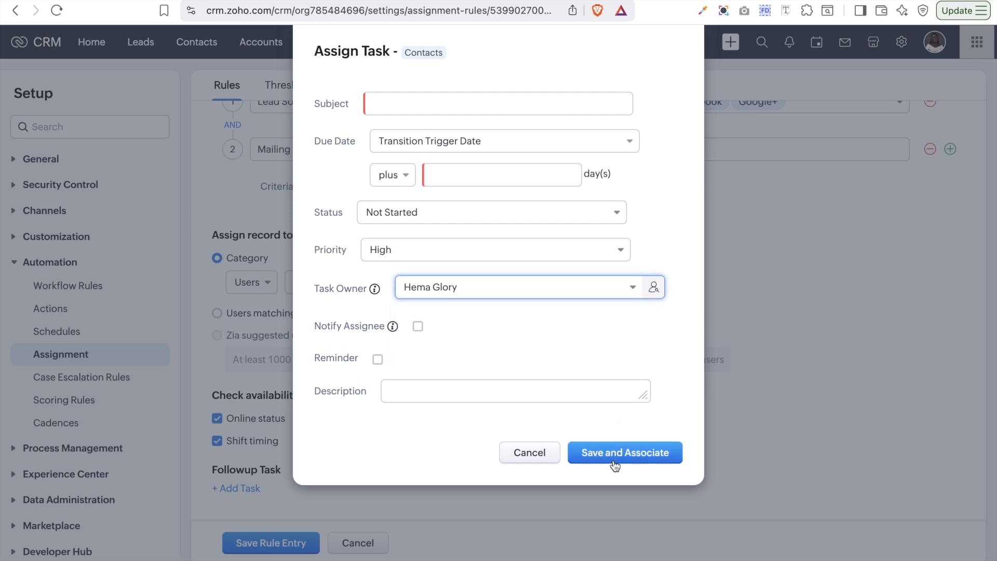
pyautogui.click(528, 464)
# Review the rule entry's conditions and assignment settings, and save the rule entry
pyautogui.scroll(3, 530, 456)
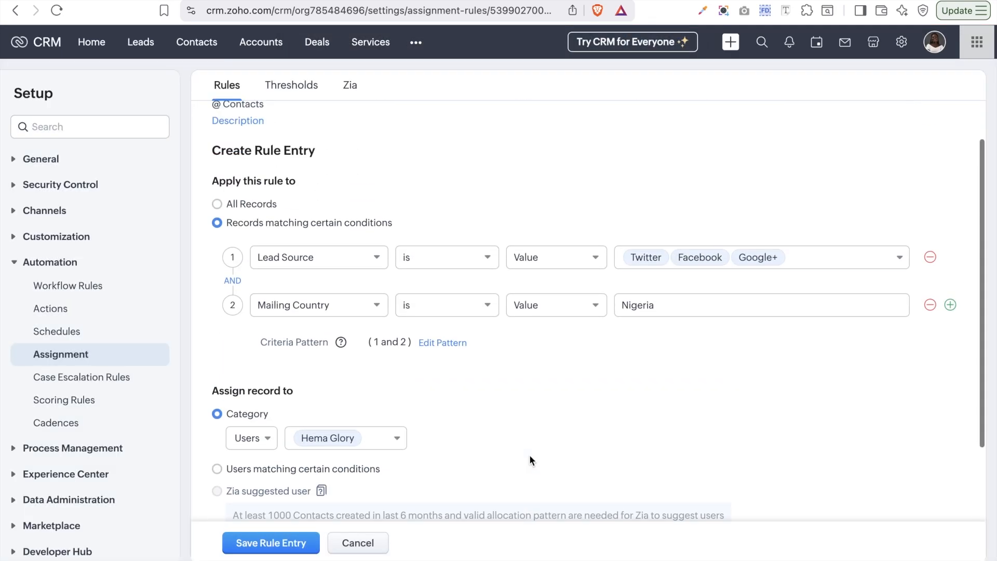
pyautogui.scroll(2, 530, 460)
pyautogui.scroll(-5, 530, 460)
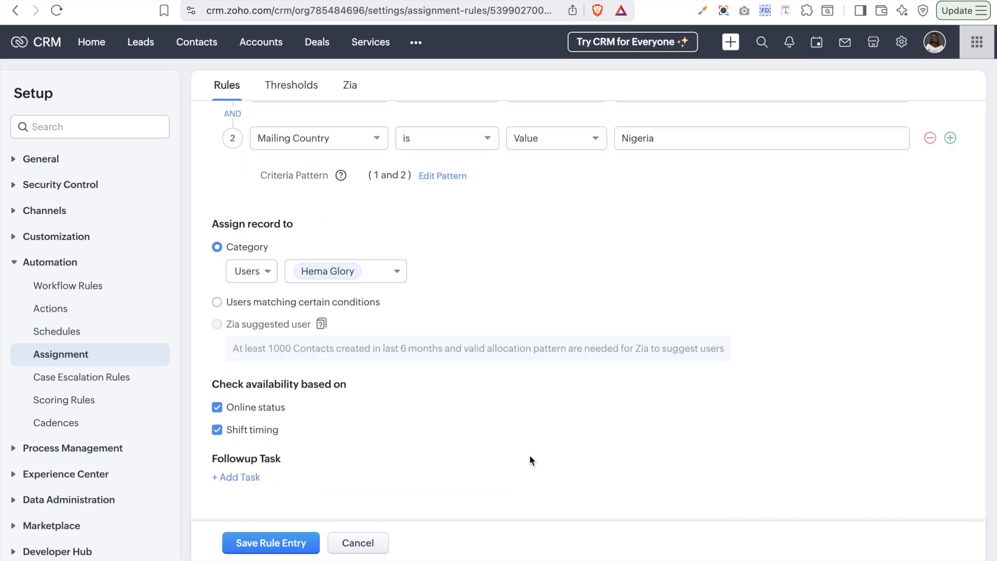
pyautogui.click(287, 550)
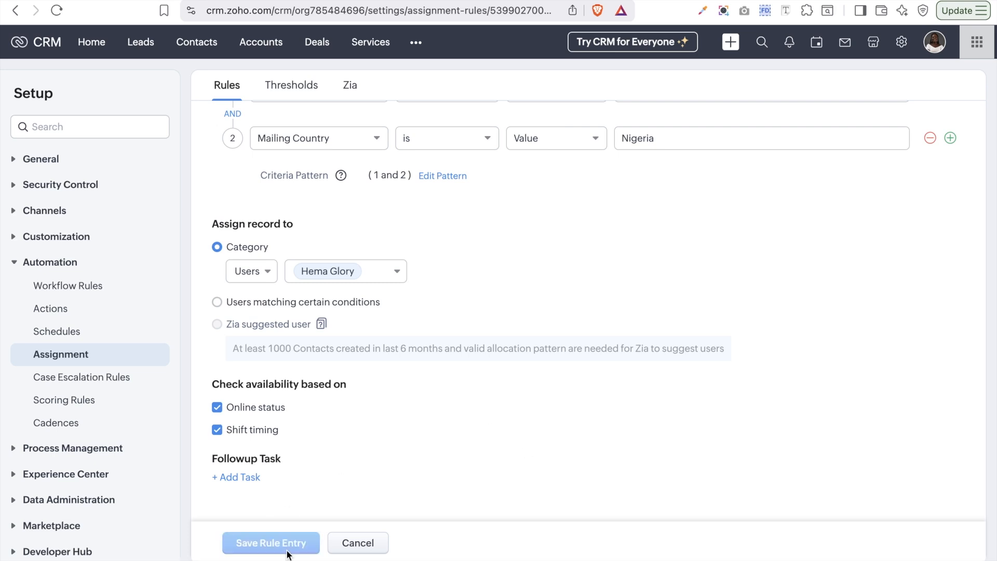